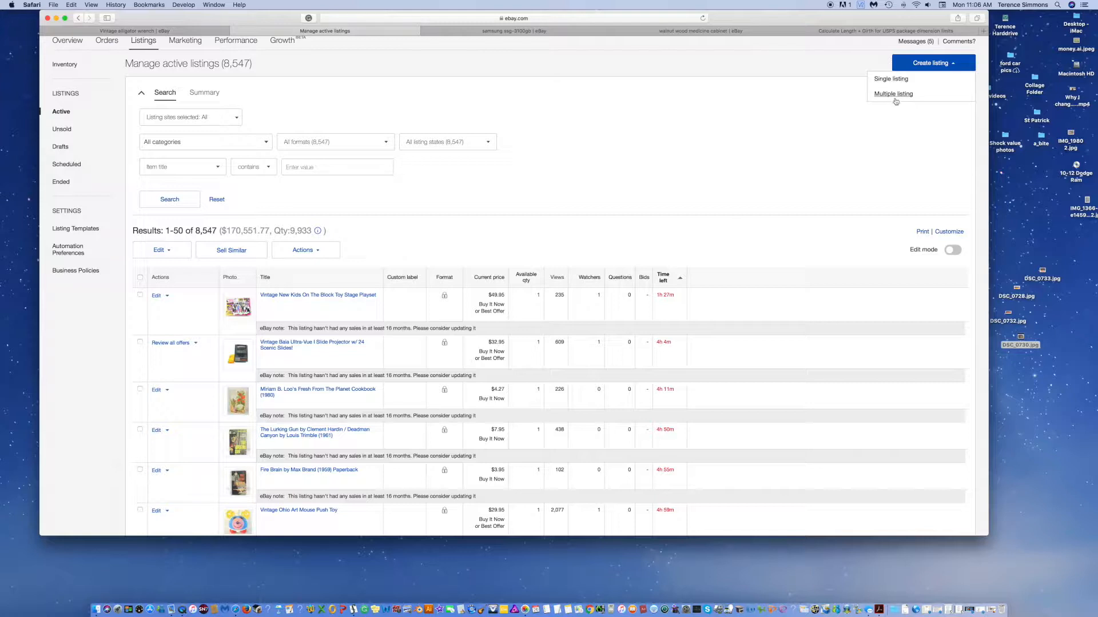
- Start a new single listing for the product name "Vintage Knight Rider Car"
{"action": "left_click", "coordinate": [892, 79]}
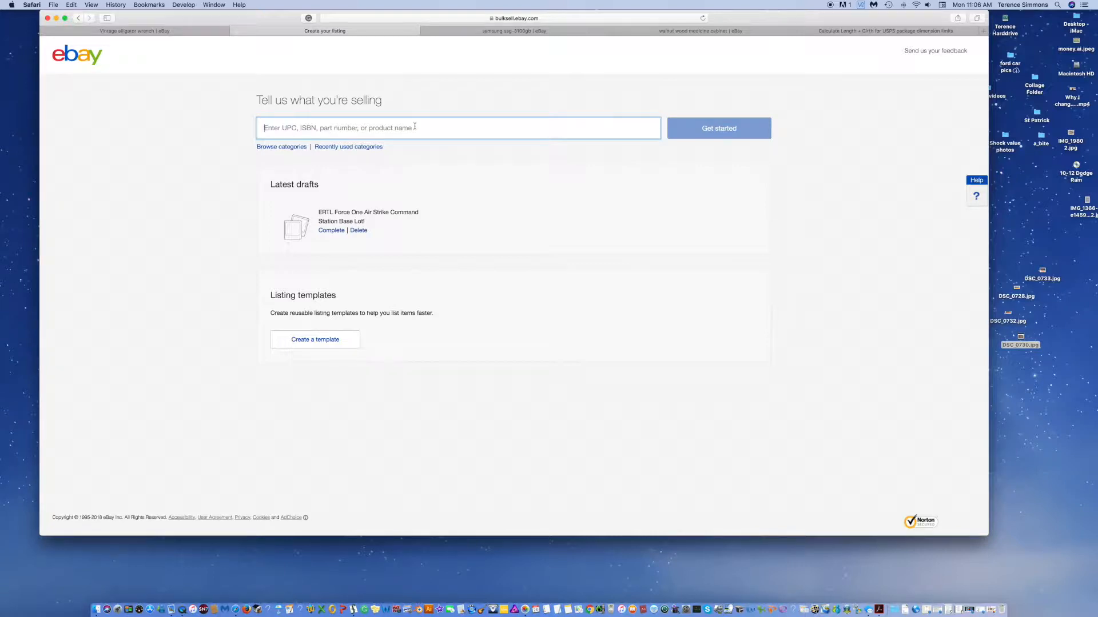
{"action": "type", "text": "Vintage"}
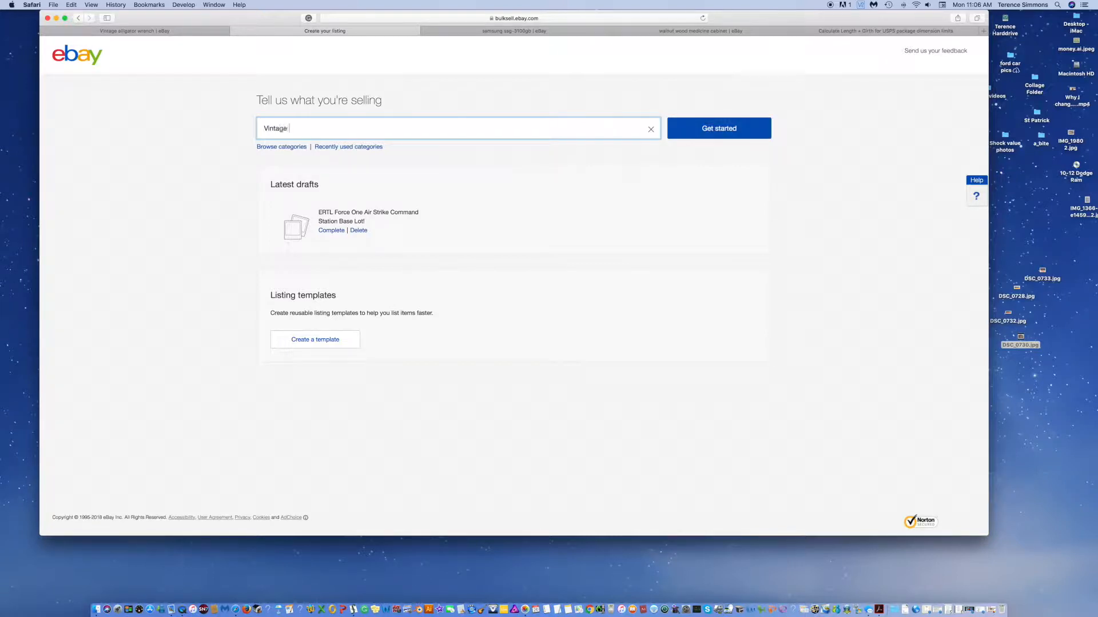
{"action": "type", "text": " Knight"}
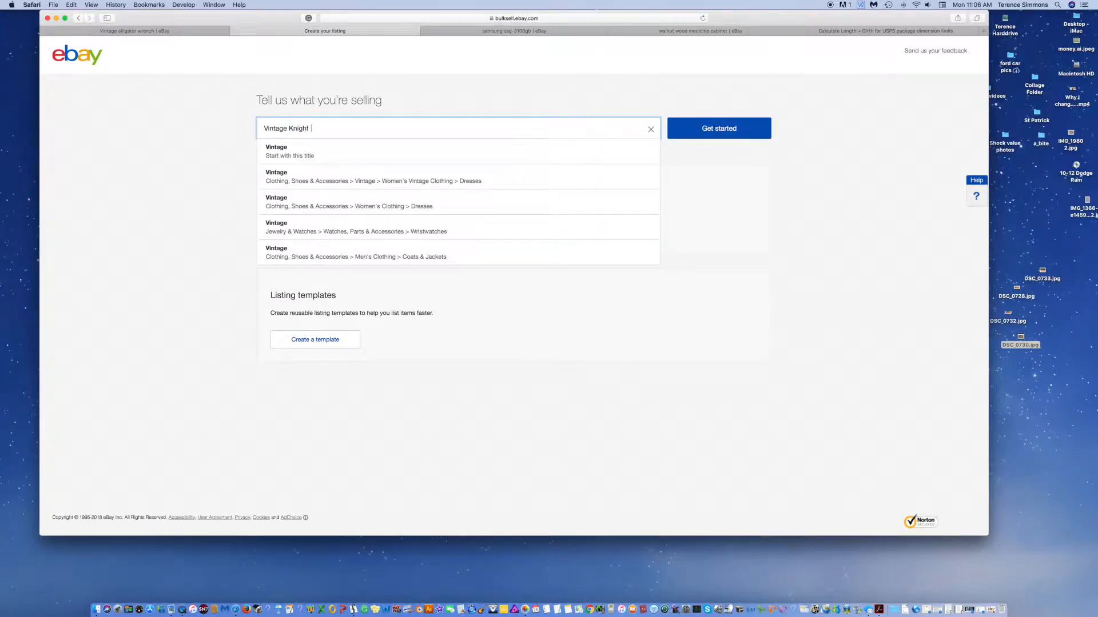
{"action": "type", "text": " Rider "}
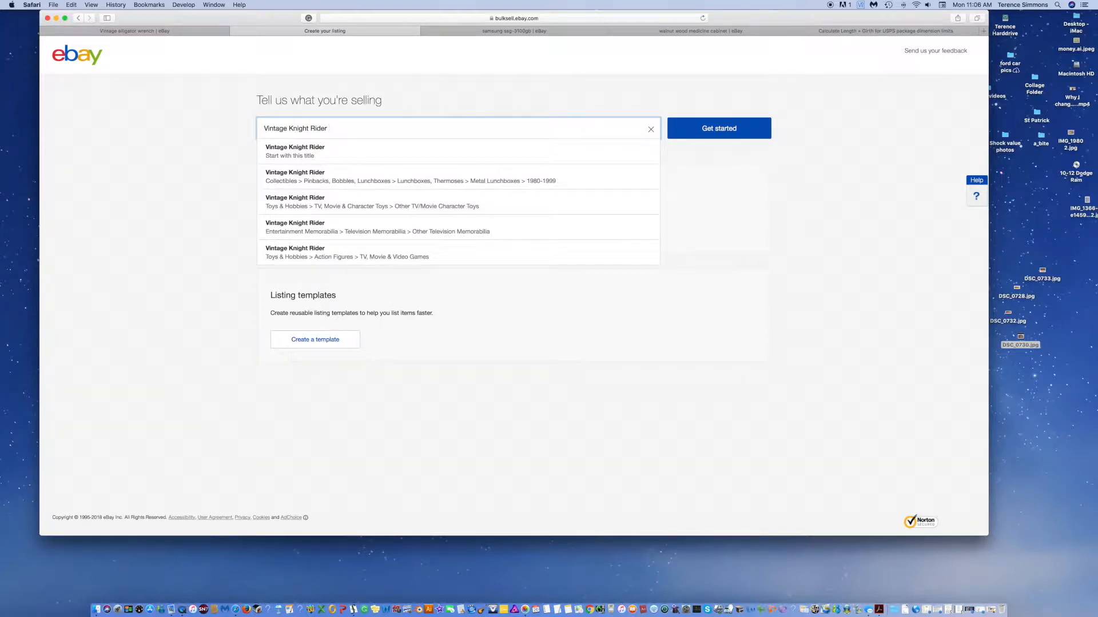
{"action": "type", "text": "Car"}
{"action": "key", "text": "BackSpace"}
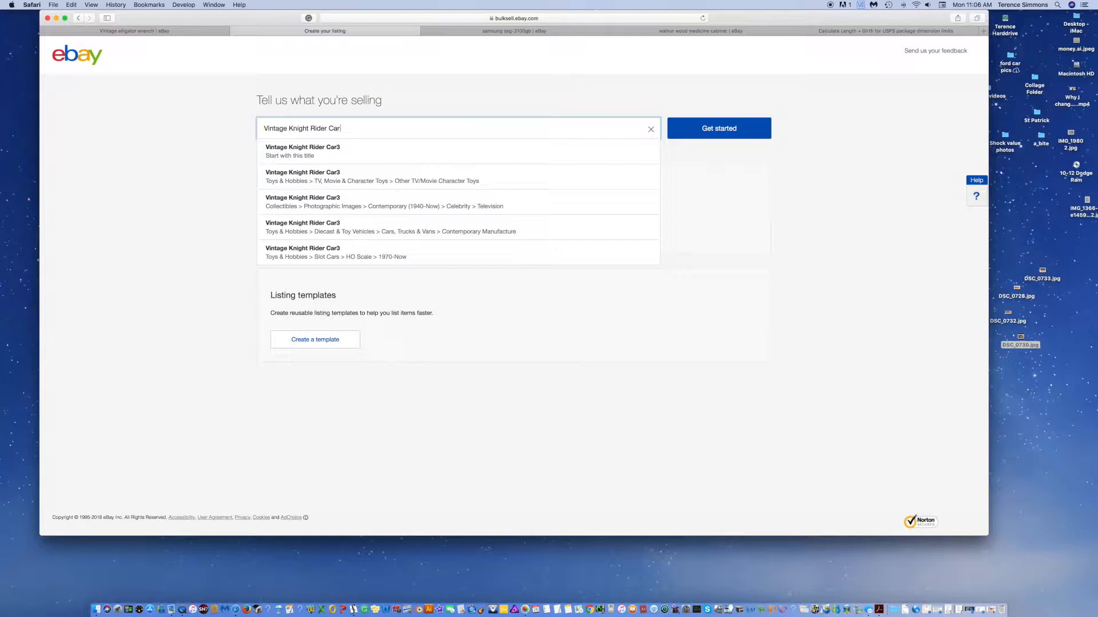
{"action": "key", "text": "Return"}
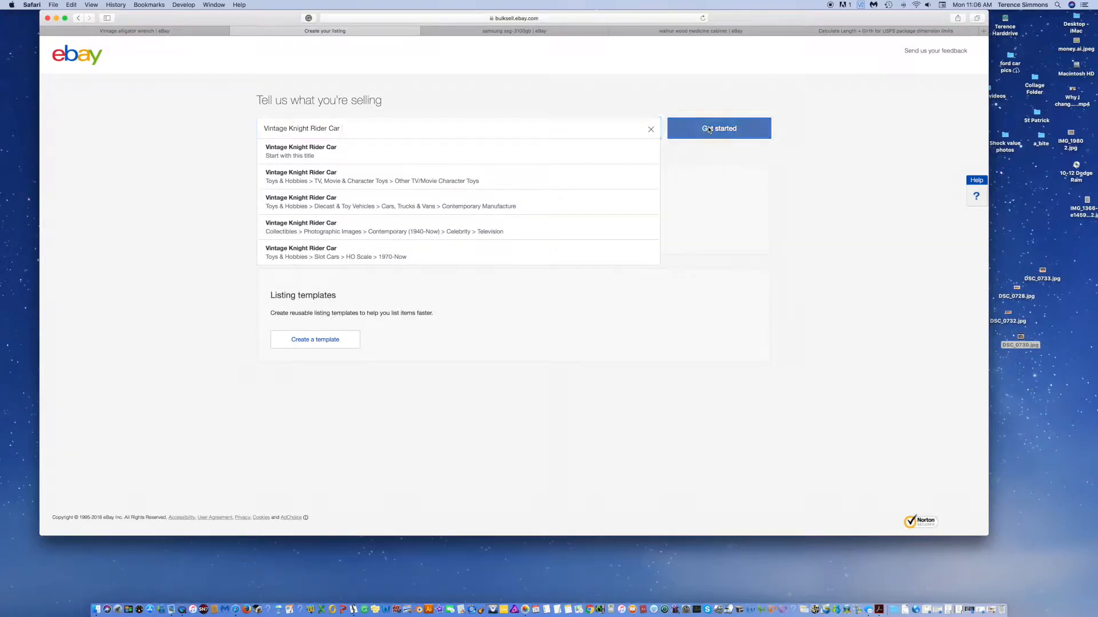
- Check the box photo DSC_0728.jpg and extend the listing title to "Vintage Hitari Knight Rider Car Talks & Working Lights!"
{"action": "double_click", "coordinate": [1017, 289]}
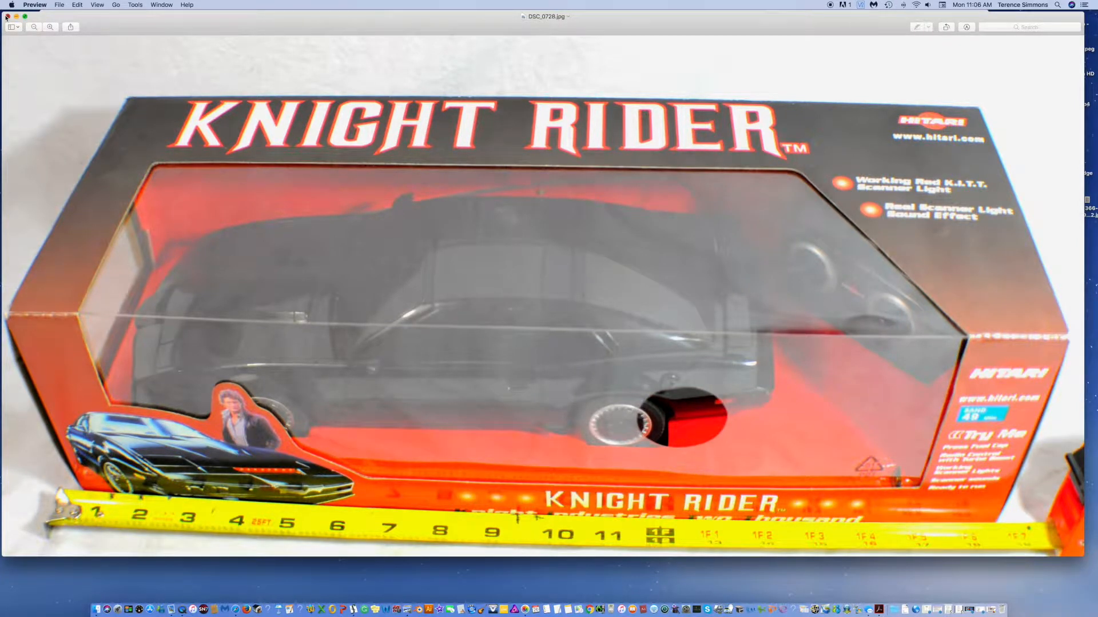
{"action": "left_click", "coordinate": [7, 17]}
{"action": "left_click", "coordinate": [258, 134]}
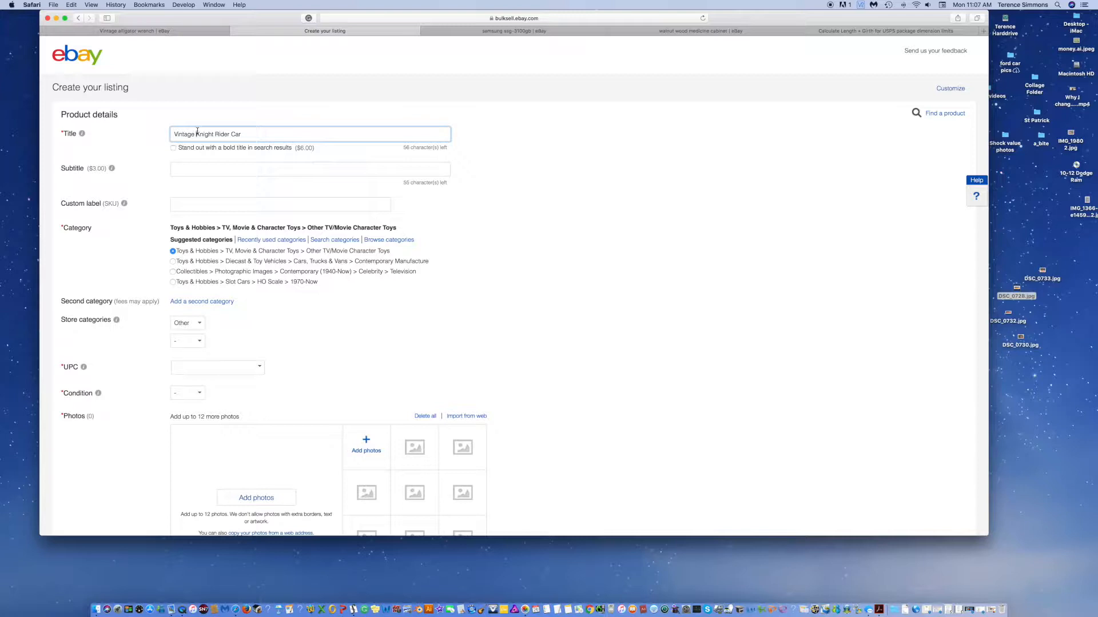
{"action": "left_click", "coordinate": [197, 132]}
{"action": "type", "text": "Hitari"}
{"action": "left_click_drag", "start_coordinate": [271, 134], "coordinate": [212, 135]}
{"action": "left_click", "coordinate": [271, 135]}
{"action": "type", "text": "Talks & Working Lights!"}
{"action": "key", "text": "super+a"}
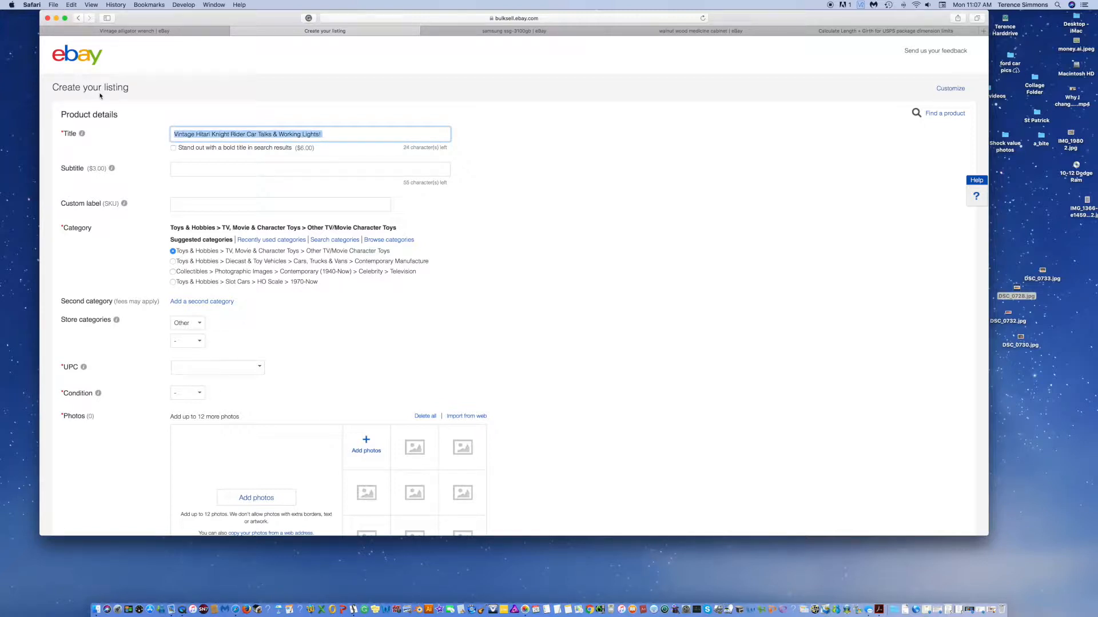
{"action": "key", "text": "Right"}
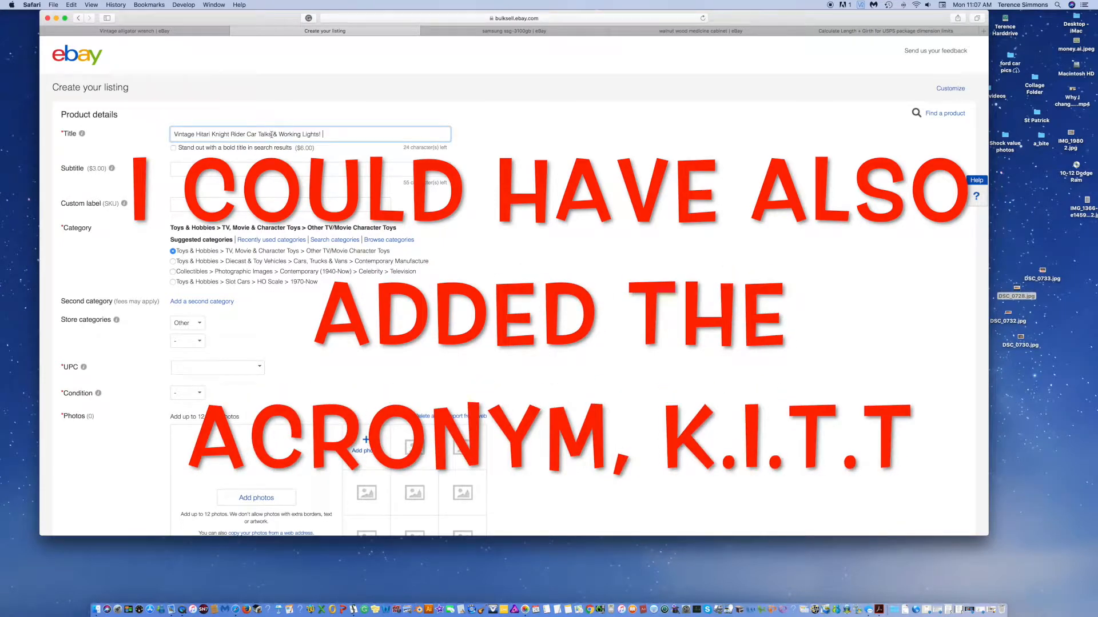
{"action": "left_click_drag", "start_coordinate": [257, 134], "coordinate": [211, 135]}
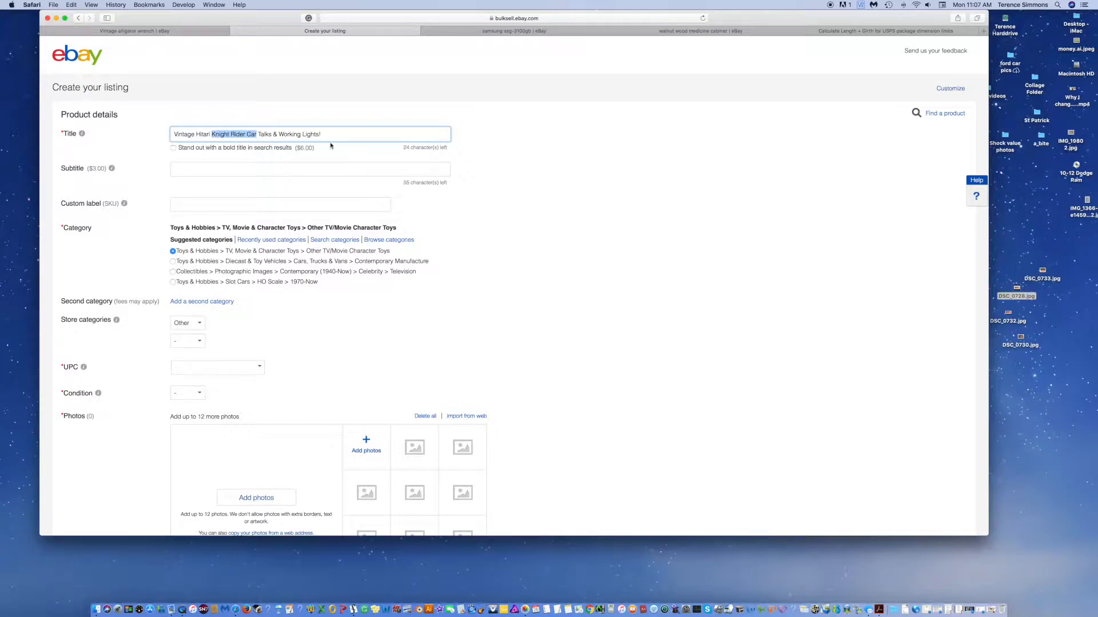
{"action": "left_click", "coordinate": [260, 134]}
{"action": "left_click_drag", "start_coordinate": [258, 133], "coordinate": [324, 134]}
{"action": "left_click", "coordinate": [331, 134]}
- Set the listing's UPC to "Does not apply" and its condition to New
{"action": "scroll", "coordinate": [633, 198], "scroll_direction": "down", "scroll_amount": 2}
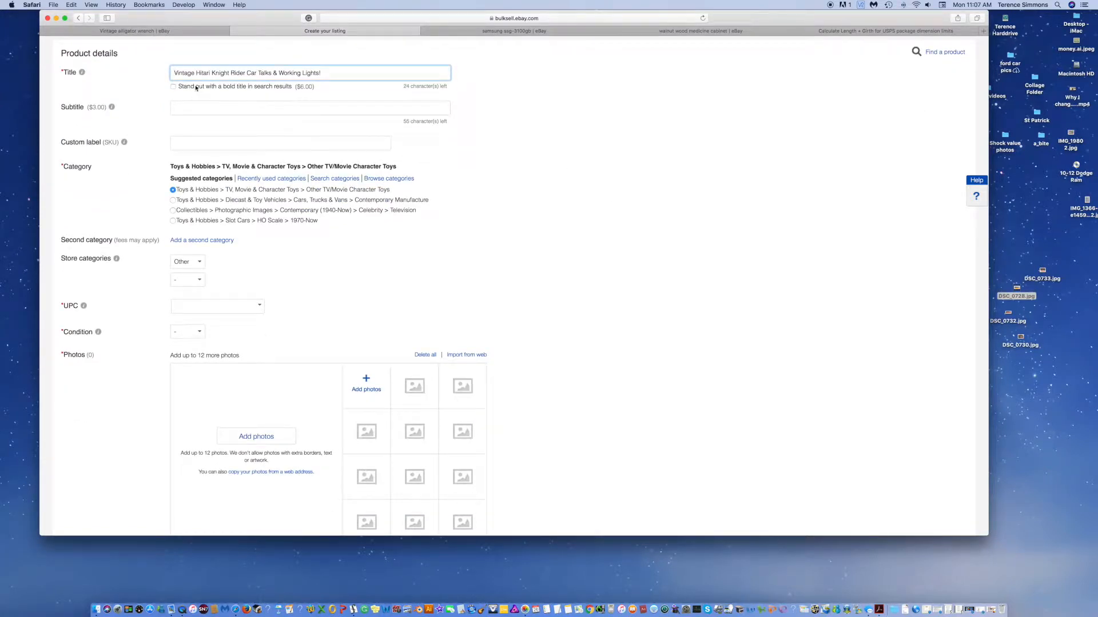
{"action": "scroll", "coordinate": [199, 87], "scroll_direction": "down", "scroll_amount": 2}
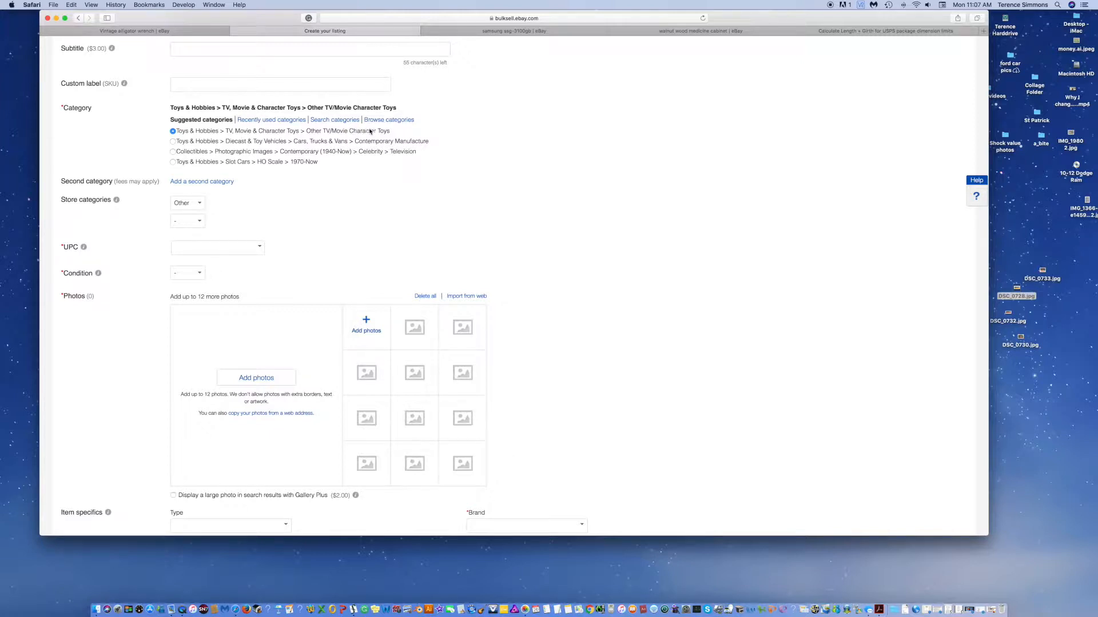
{"action": "scroll", "coordinate": [298, 136], "scroll_direction": "down", "scroll_amount": 1}
{"action": "scroll", "coordinate": [375, 130], "scroll_direction": "down", "scroll_amount": 1}
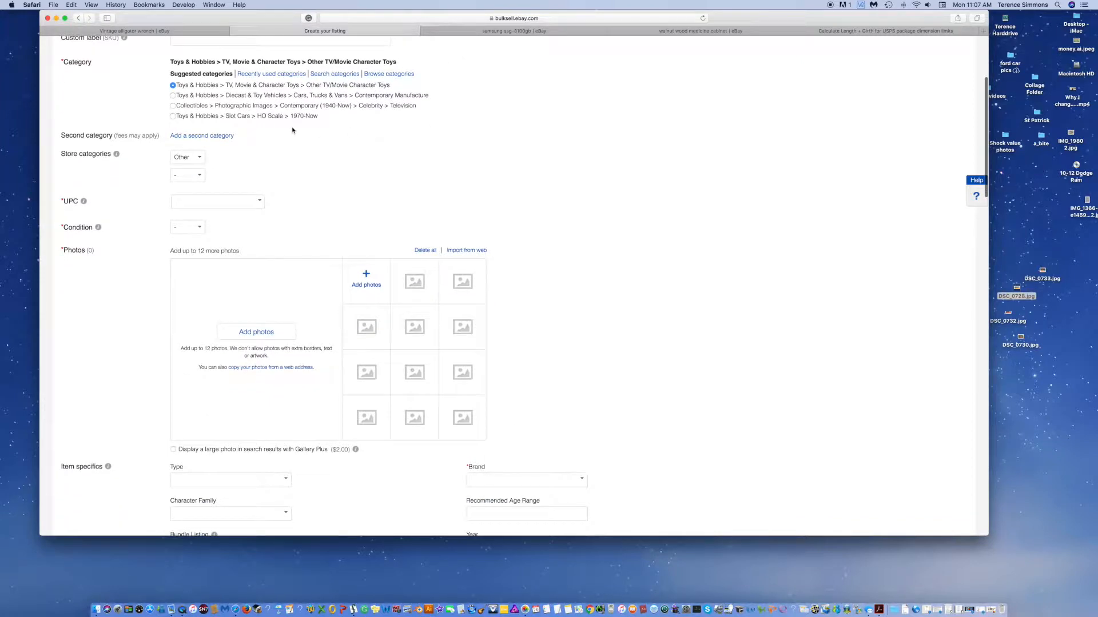
{"action": "left_click", "coordinate": [256, 206]}
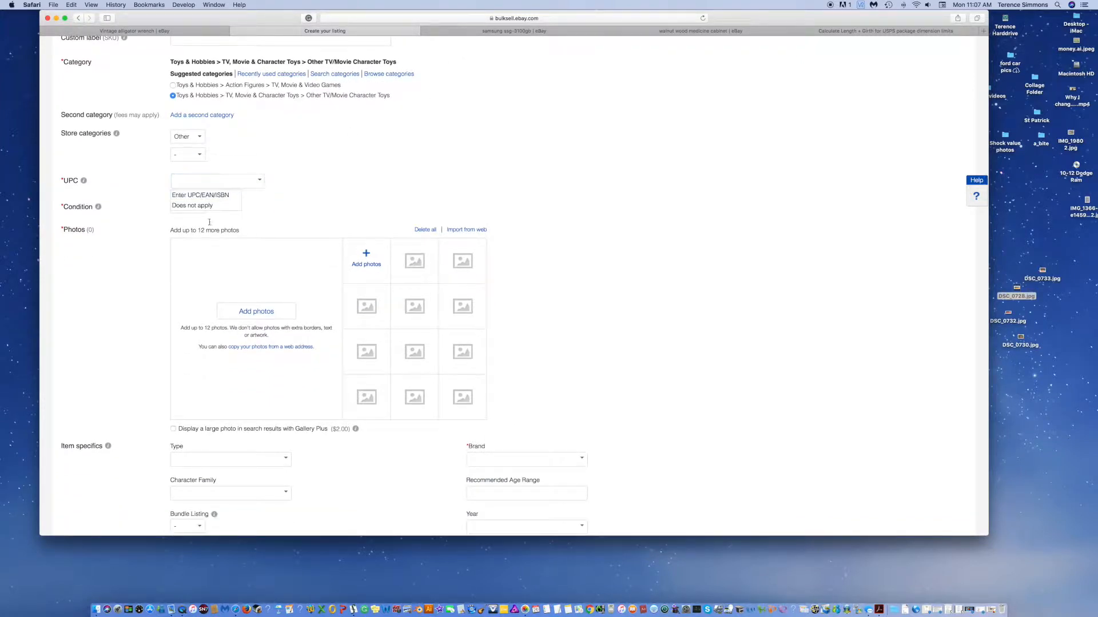
{"action": "left_click", "coordinate": [257, 183]}
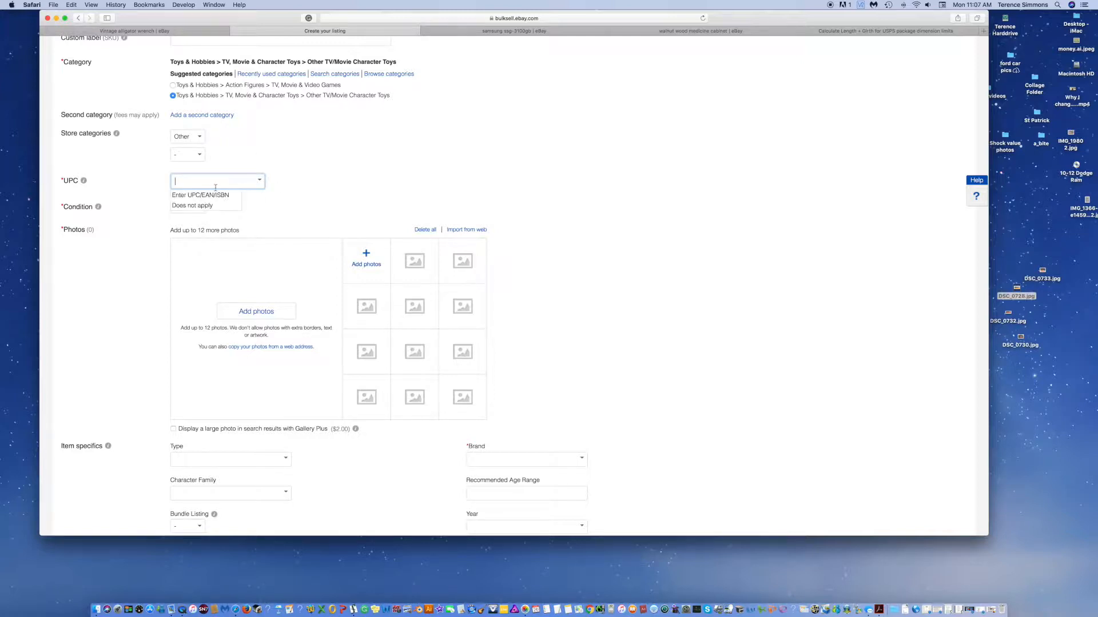
{"action": "left_click", "coordinate": [191, 204]}
{"action": "left_click", "coordinate": [187, 207]}
{"action": "left_click", "coordinate": [186, 216]}
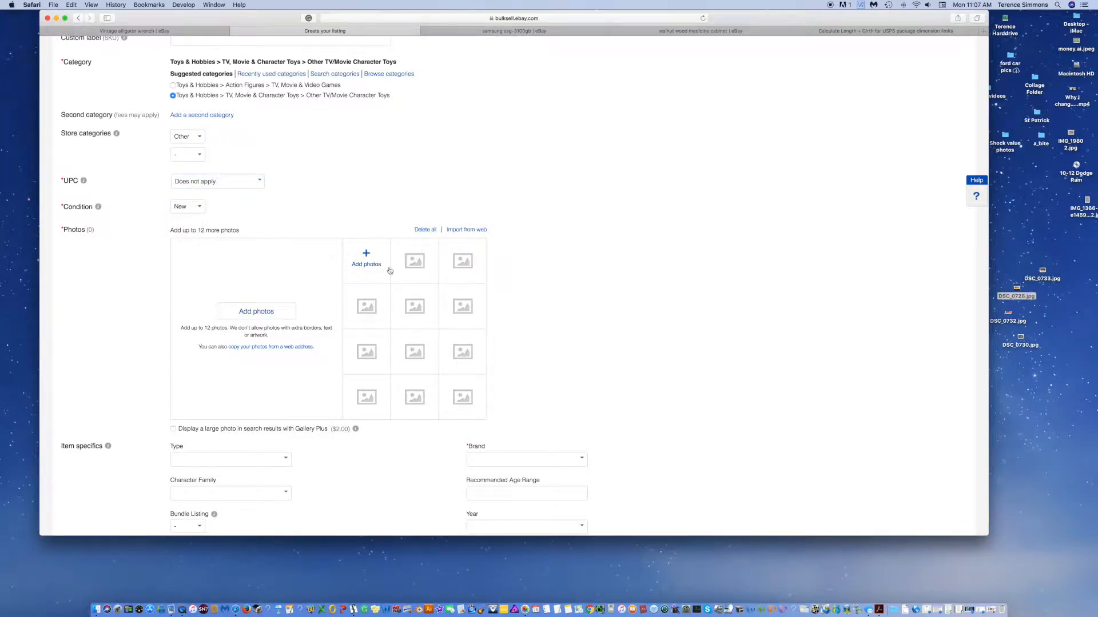
- Upload the desktop photos DSC_0730.jpg, DSC_0732.jpg, DSC_0728.jpg and DSC_0733.jpg to the listing
{"action": "left_click", "coordinate": [365, 261]}
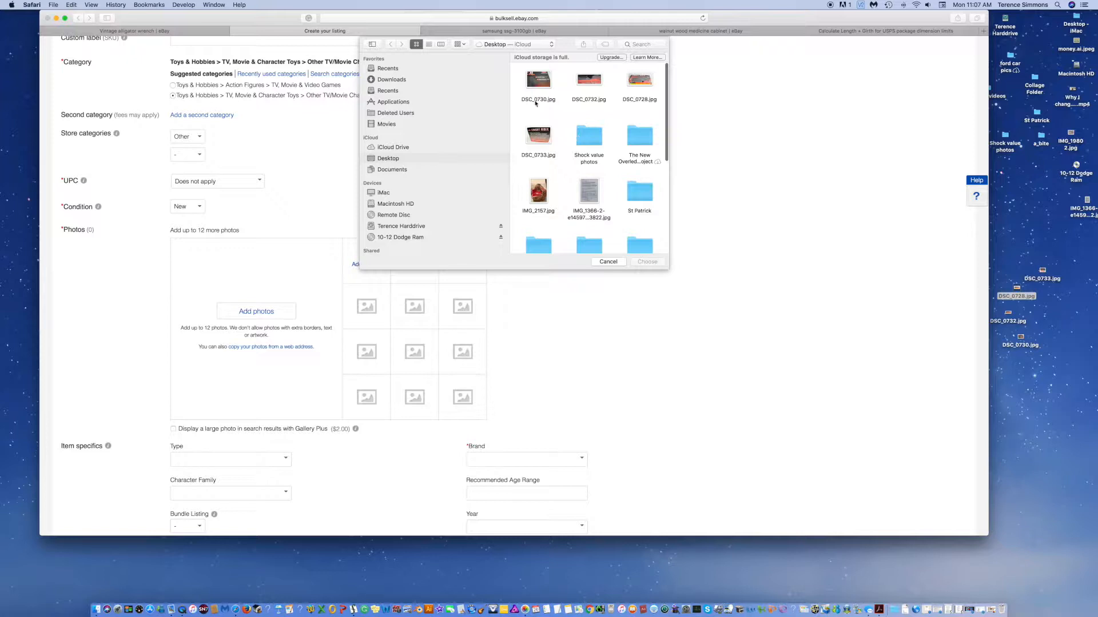
{"action": "left_click_drag", "start_coordinate": [515, 74], "coordinate": [658, 92]}
{"action": "left_click", "coordinate": [529, 140], "text": "super"}
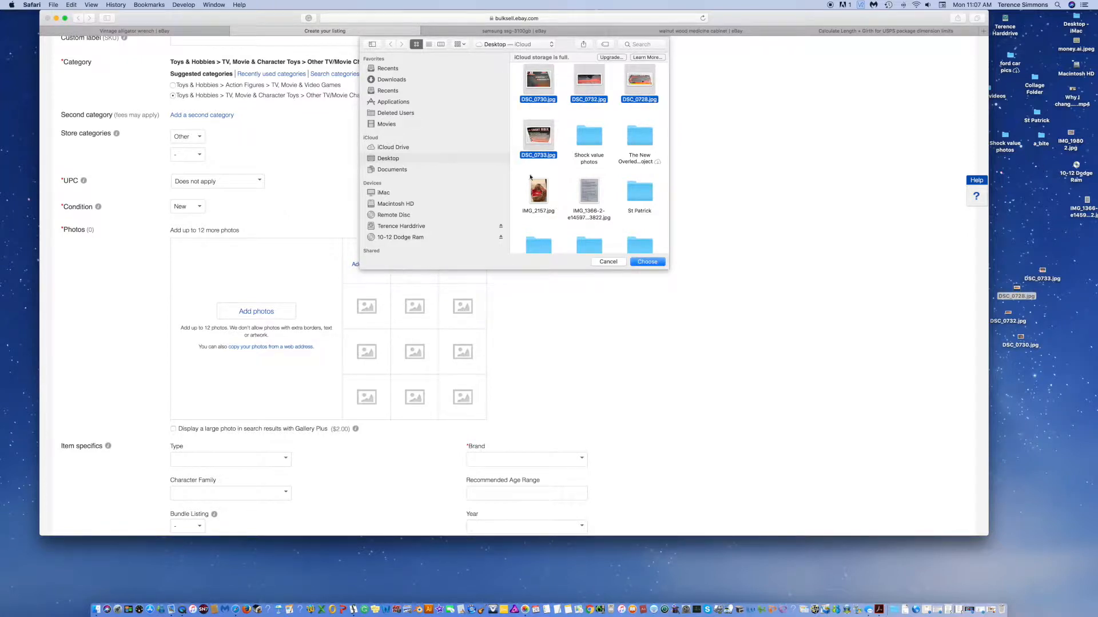
{"action": "left_click", "coordinate": [539, 191], "text": "super"}
{"action": "left_click", "coordinate": [540, 191], "text": "super"}
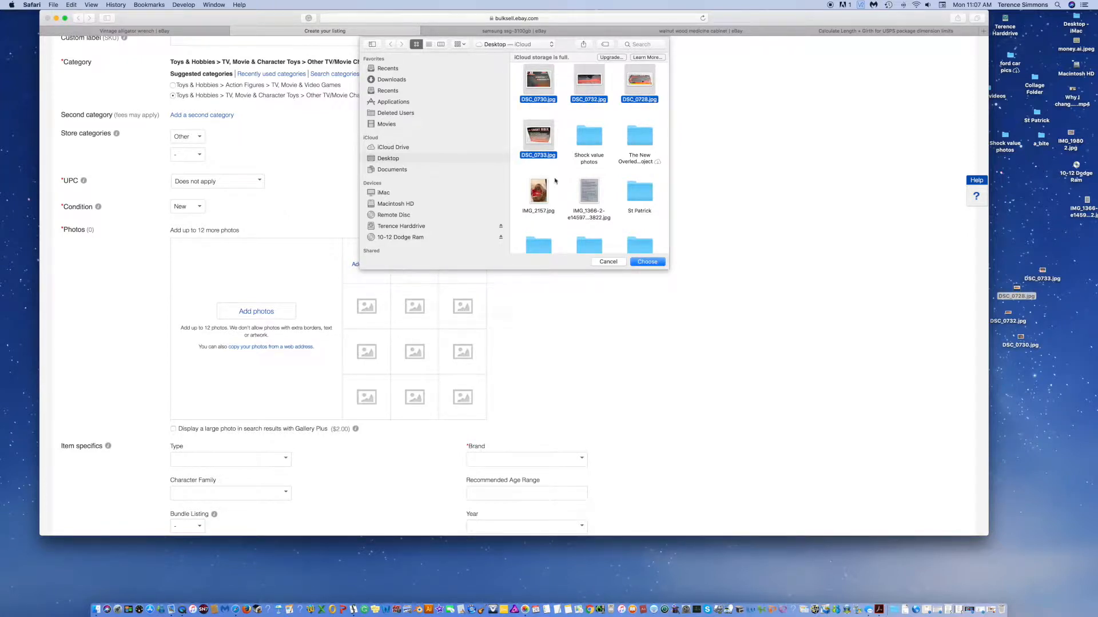
{"action": "left_click", "coordinate": [655, 266]}
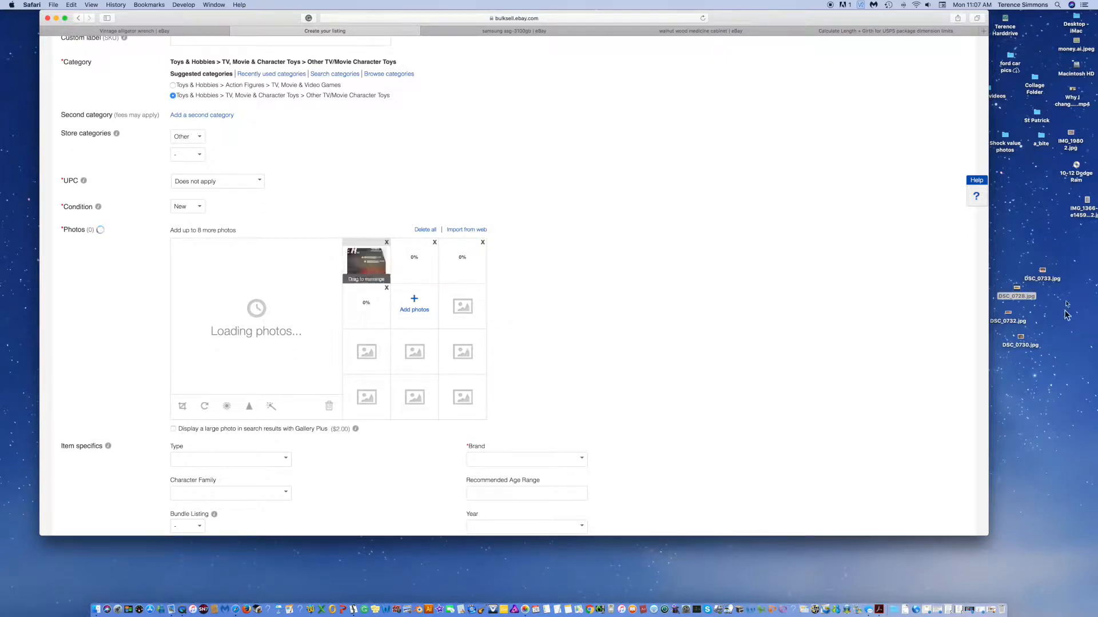
- Open the four desktop car photos together in Preview and examine the box's feature list and close-ups
{"action": "left_click_drag", "start_coordinate": [1017, 264], "coordinate": [1062, 374]}
{"action": "double_click", "coordinate": [1042, 272]}
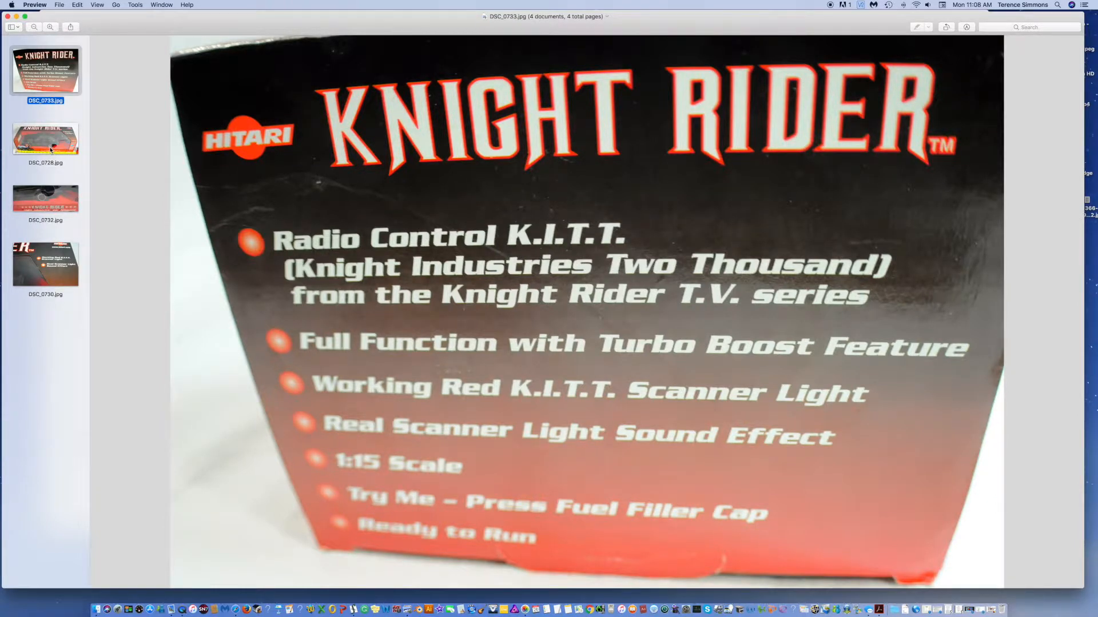
{"action": "left_click", "coordinate": [57, 203]}
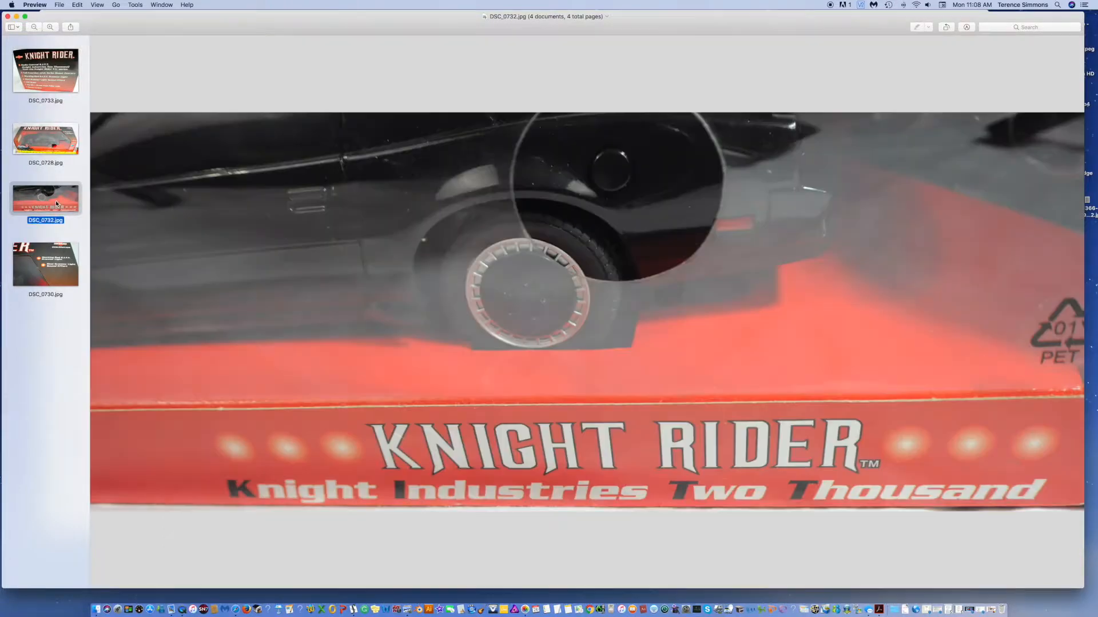
{"action": "left_click", "coordinate": [68, 274]}
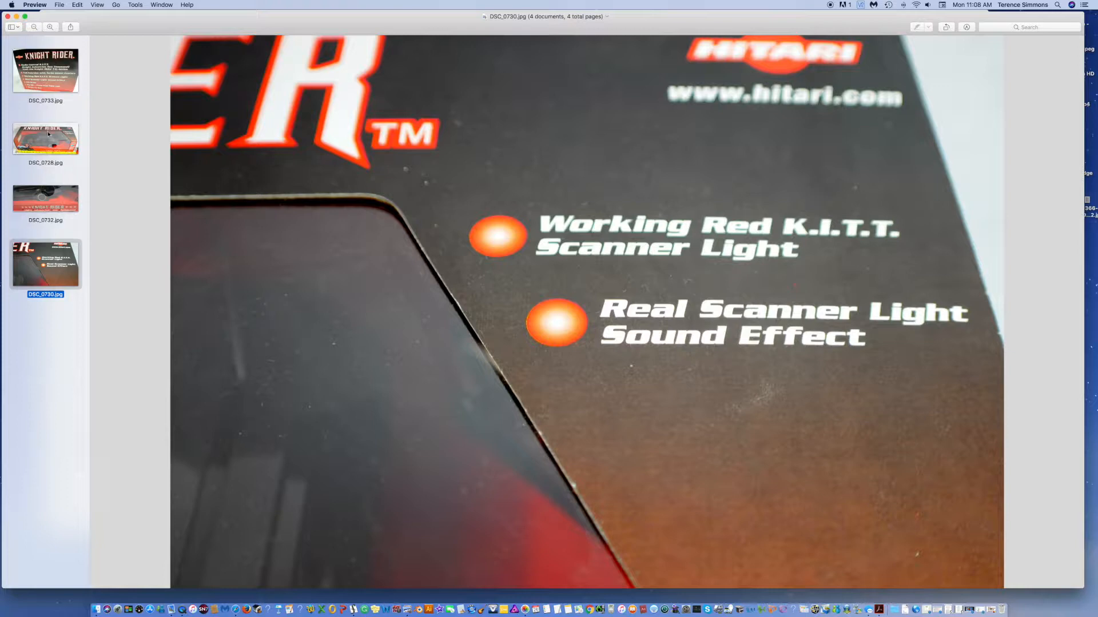
{"action": "left_click", "coordinate": [8, 17]}
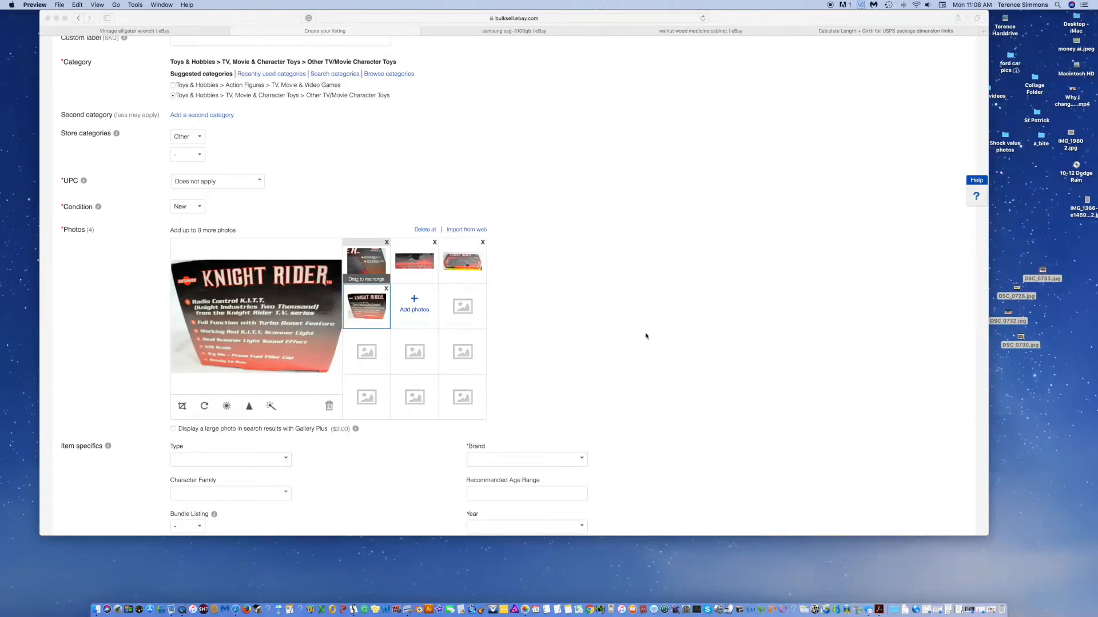
- Rearrange the listing photos so the full box shot is the main photo and the feature-list photo comes second
{"action": "left_click_drag", "start_coordinate": [451, 274], "coordinate": [412, 270]}
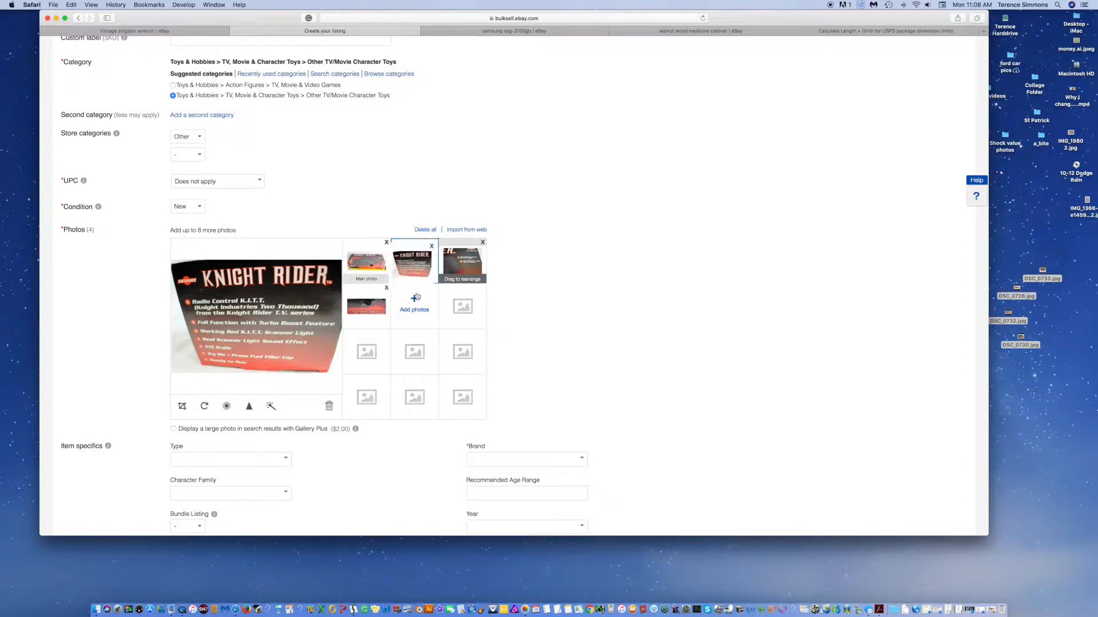
{"action": "left_click", "coordinate": [364, 260]}
{"action": "left_click", "coordinate": [414, 258]}
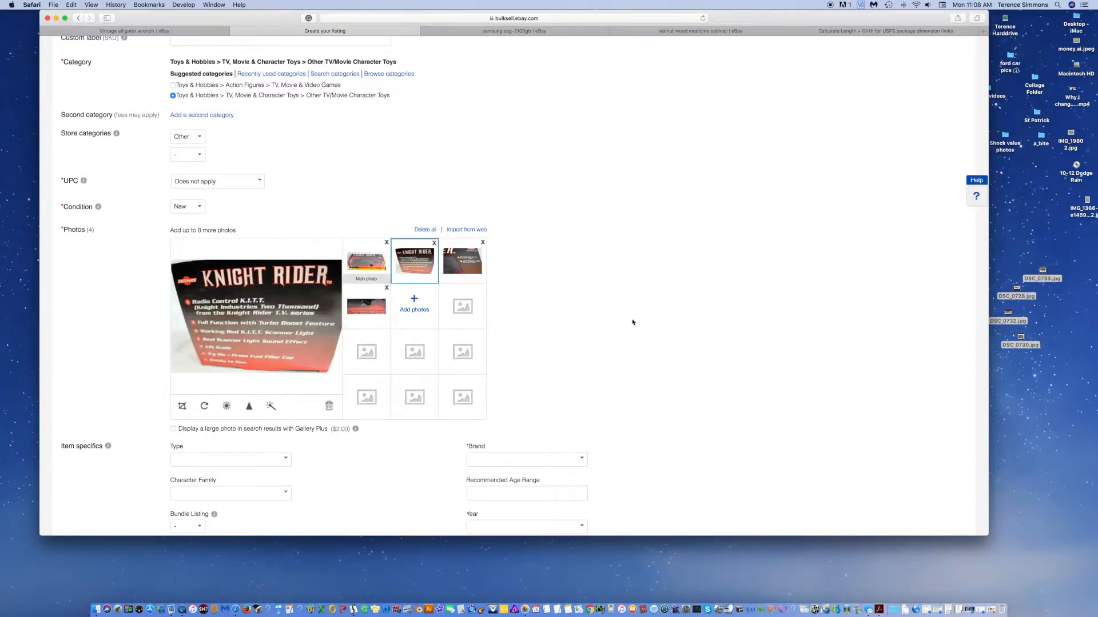
- Copy the full listing title and set the item's brand to Hitari
{"action": "scroll", "coordinate": [632, 320], "scroll_direction": "down", "scroll_amount": 2}
{"action": "scroll", "coordinate": [632, 320], "scroll_direction": "up", "scroll_amount": 6}
{"action": "left_click_drag", "start_coordinate": [332, 133], "coordinate": [105, 130]}
{"action": "key", "text": "super+c"}
{"action": "scroll", "coordinate": [673, 320], "scroll_direction": "down", "scroll_amount": 3}
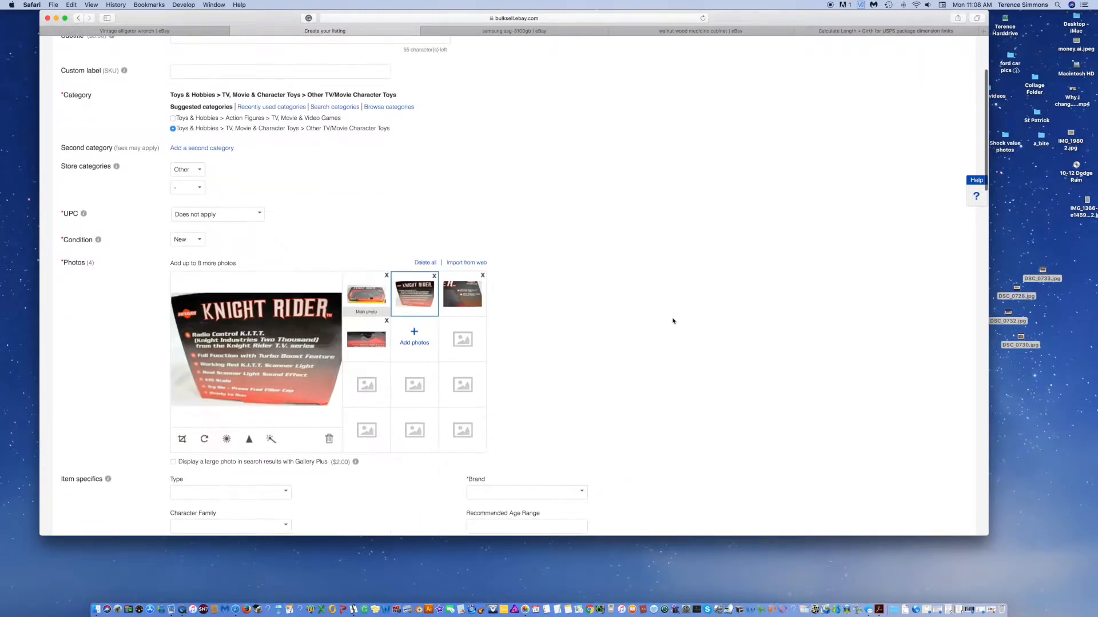
{"action": "scroll", "coordinate": [632, 392], "scroll_direction": "down", "scroll_amount": 7}
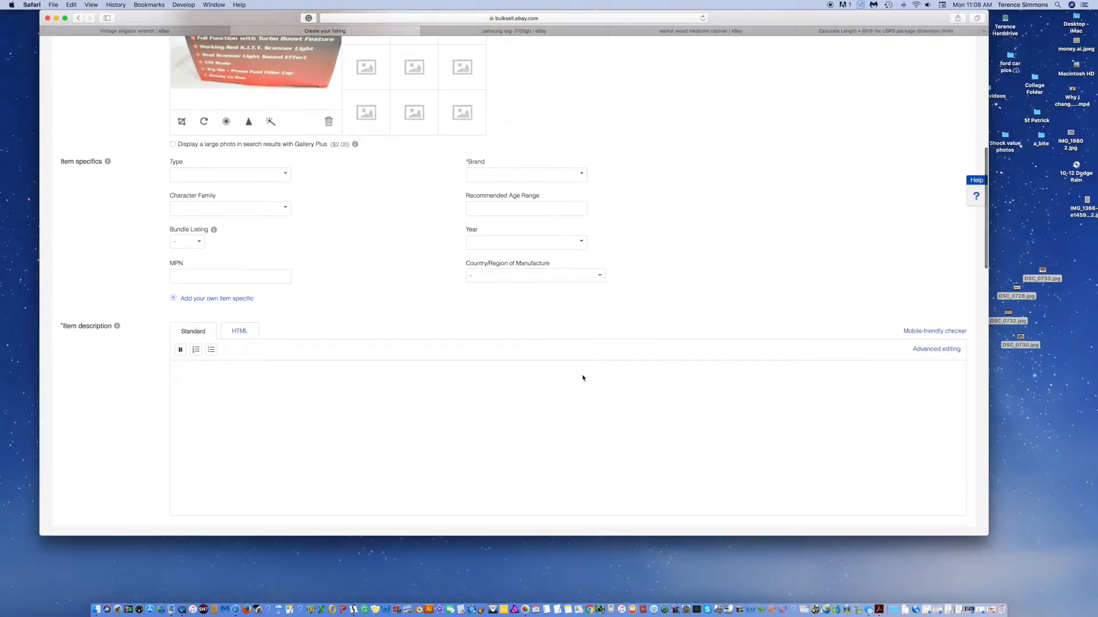
{"action": "left_click", "coordinate": [552, 175]}
{"action": "type", "text": "Hitari"}
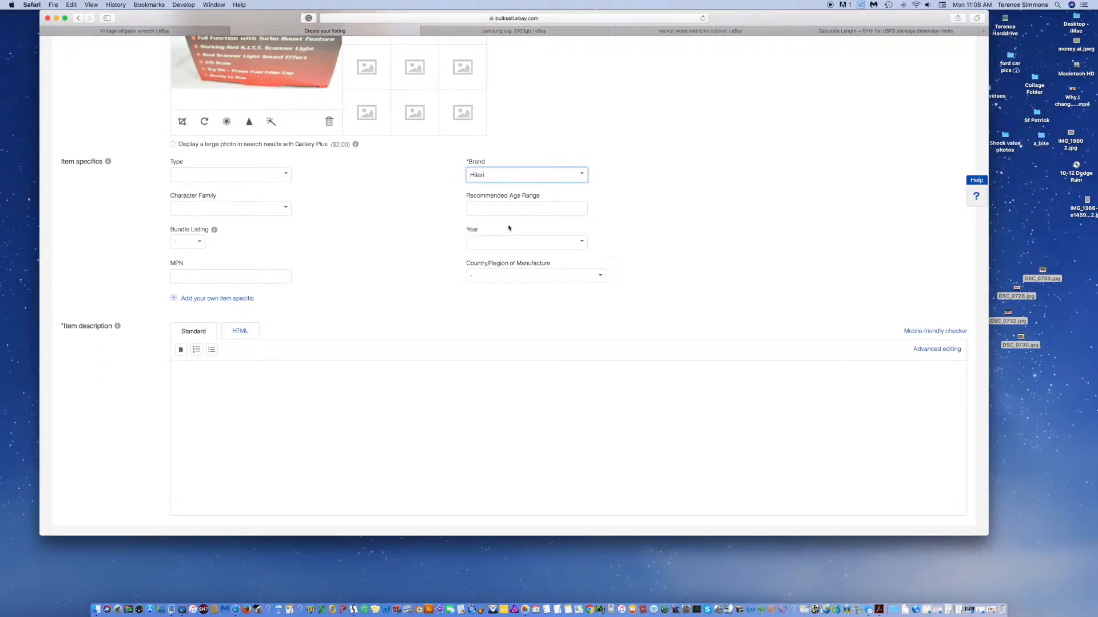
- Paste the copied title into the item description and put "Talks & Working Lights!" on its own line
{"action": "scroll", "coordinate": [508, 228], "scroll_direction": "down", "scroll_amount": 3}
{"action": "left_click", "coordinate": [227, 317]}
{"action": "type", "text": "V"}
{"action": "key", "text": "BackSpace"}
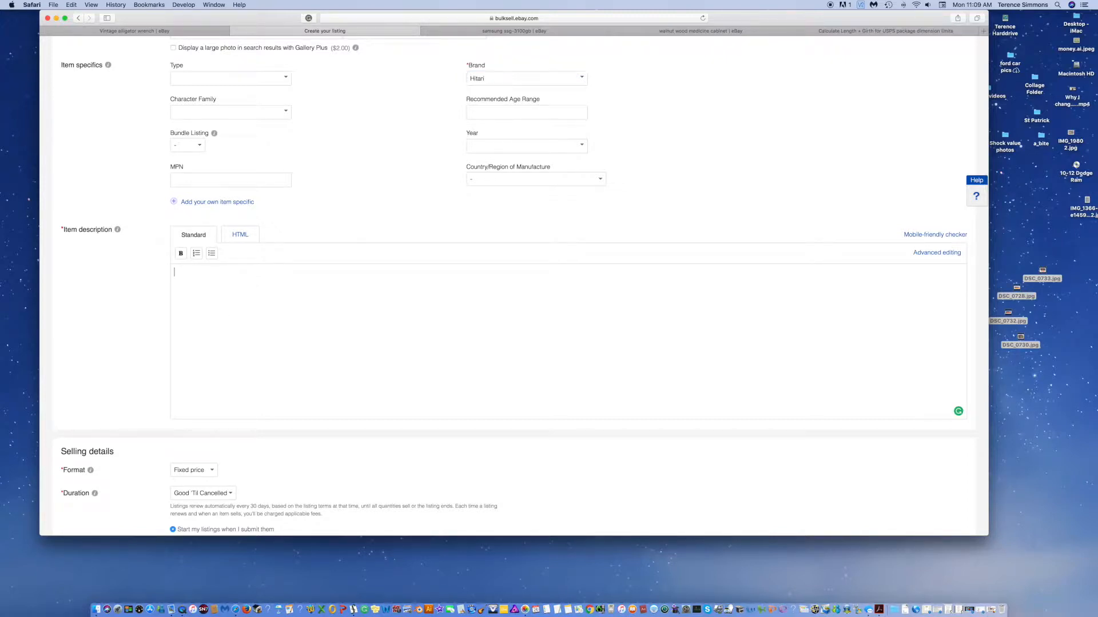
{"action": "key", "text": "super+v"}
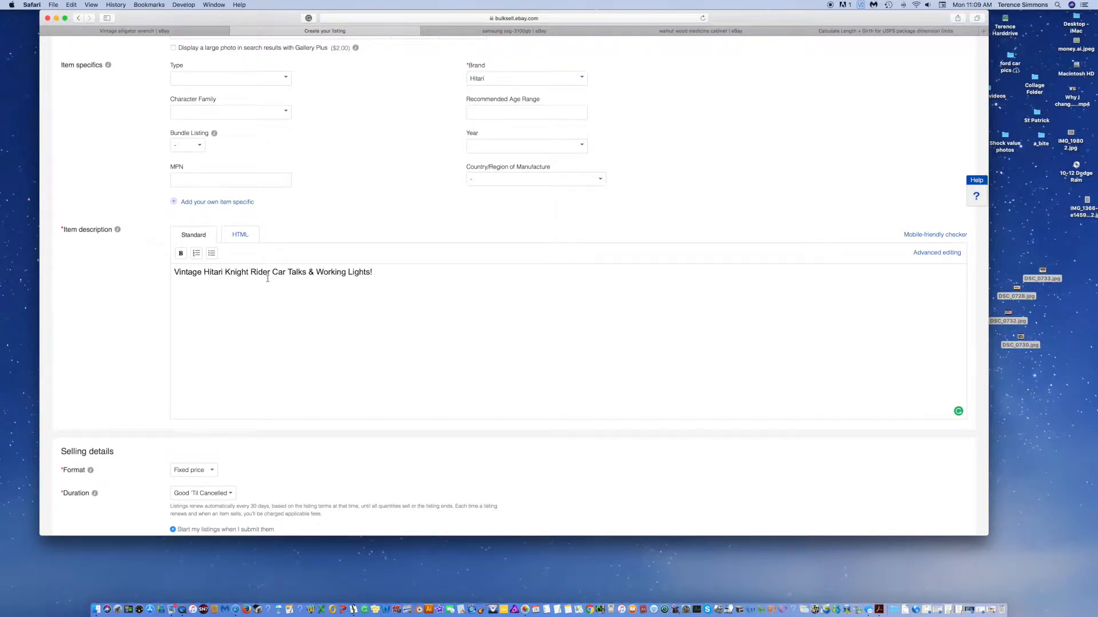
{"action": "left_click", "coordinate": [287, 272]}
{"action": "key", "text": "Return"}
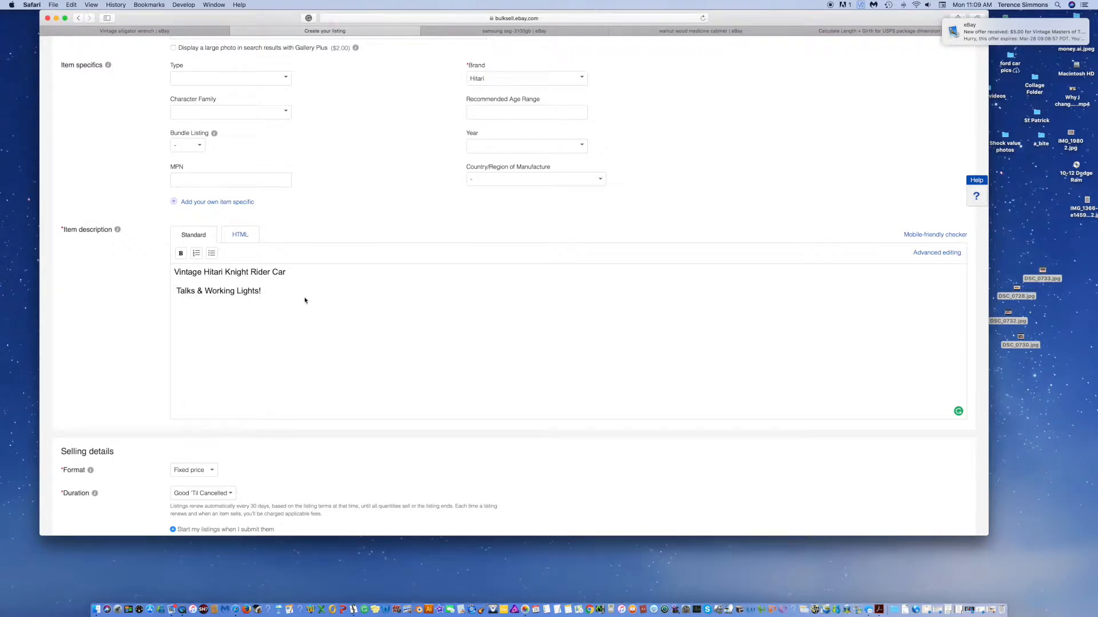
- Add the line "Condition: New / Old Stock" to the end of the item description
{"action": "type", "text": "Condi"}
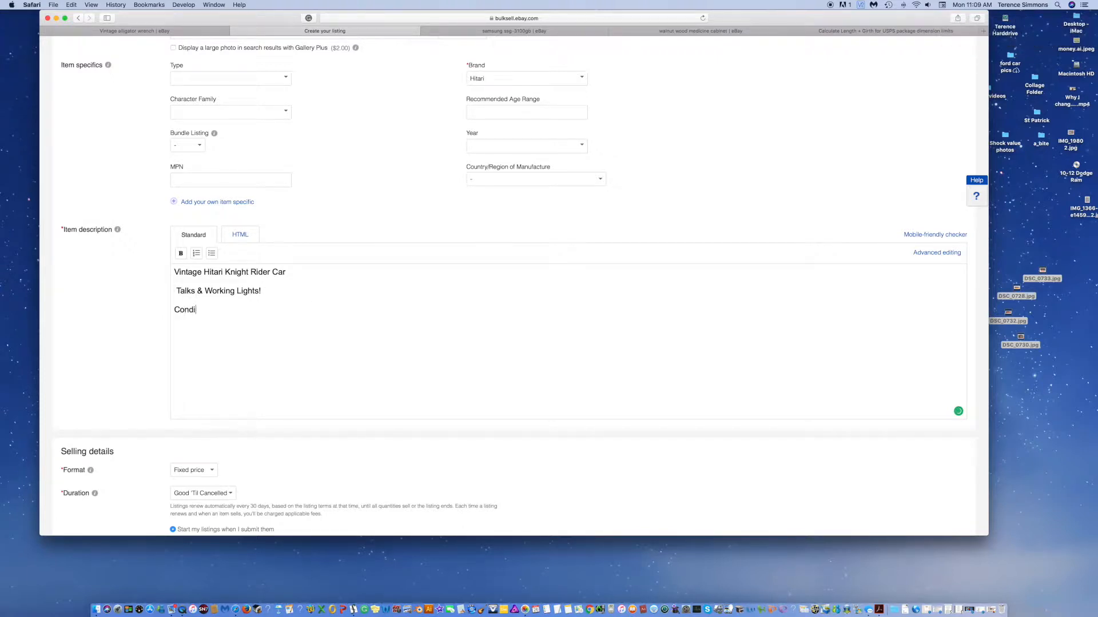
{"action": "type", "text": "tion: New / Old Stock"}
{"action": "key", "text": "Return"}
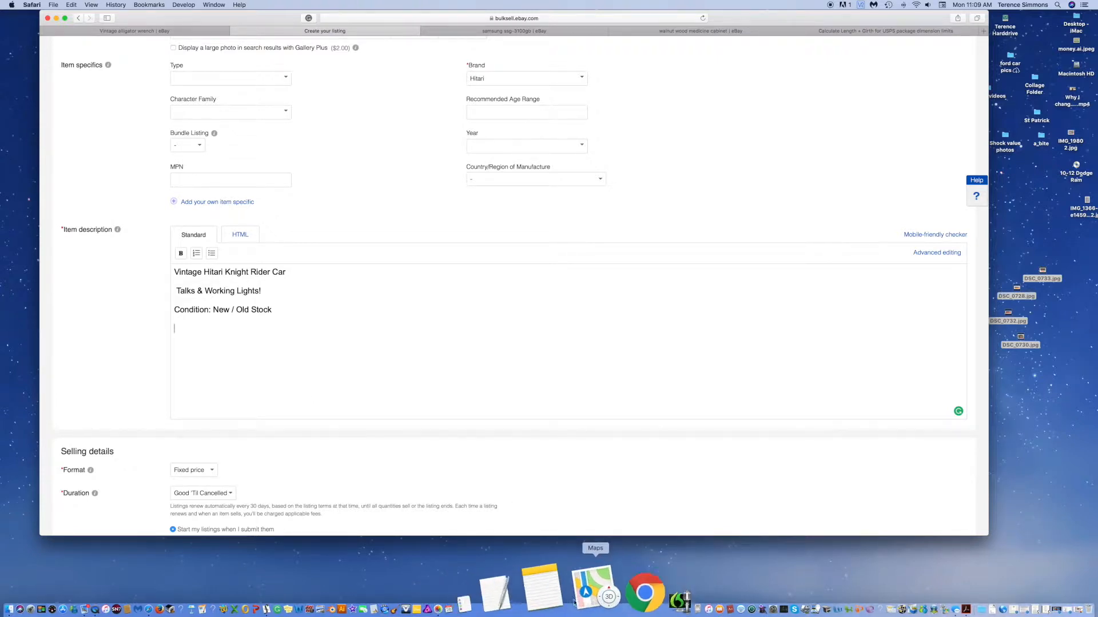
- Copy the first paragraph of the customer satisfaction note in Notes and paste it below the condition line in the item description
{"action": "left_click", "coordinate": [568, 599]}
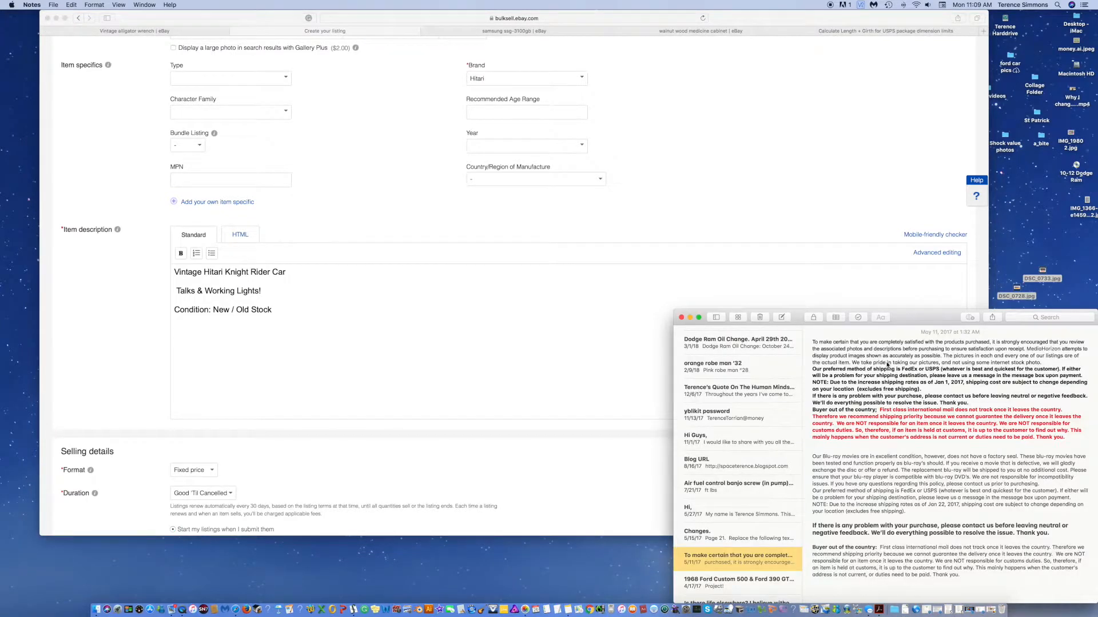
{"action": "left_click_drag", "start_coordinate": [1040, 363], "coordinate": [882, 334]}
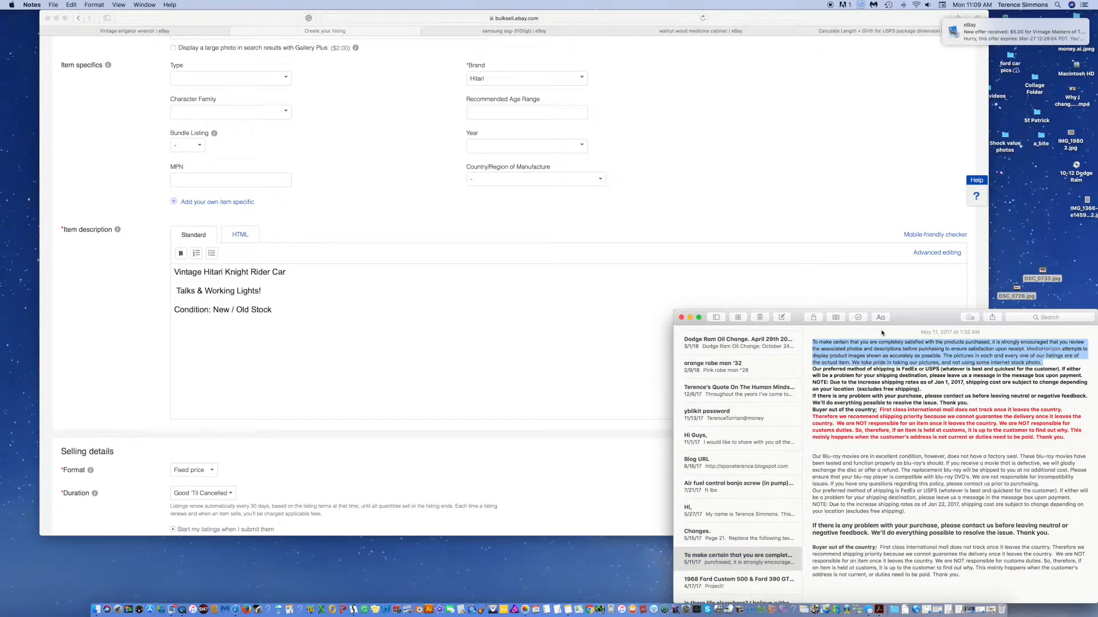
{"action": "key", "text": "super+c"}
{"action": "left_click", "coordinate": [682, 321]}
{"action": "left_click", "coordinate": [184, 339]}
{"action": "key", "text": "super+v"}
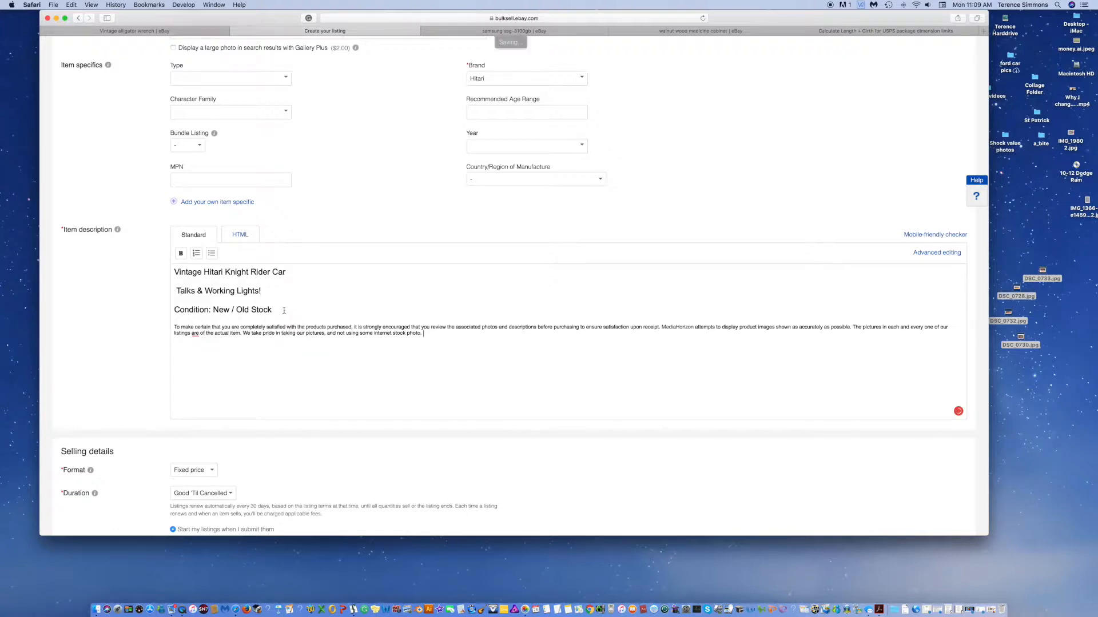
- Set the Buy It Now price to 79.95 in the selling details
{"action": "scroll", "coordinate": [284, 309], "scroll_direction": "down", "scroll_amount": 5}
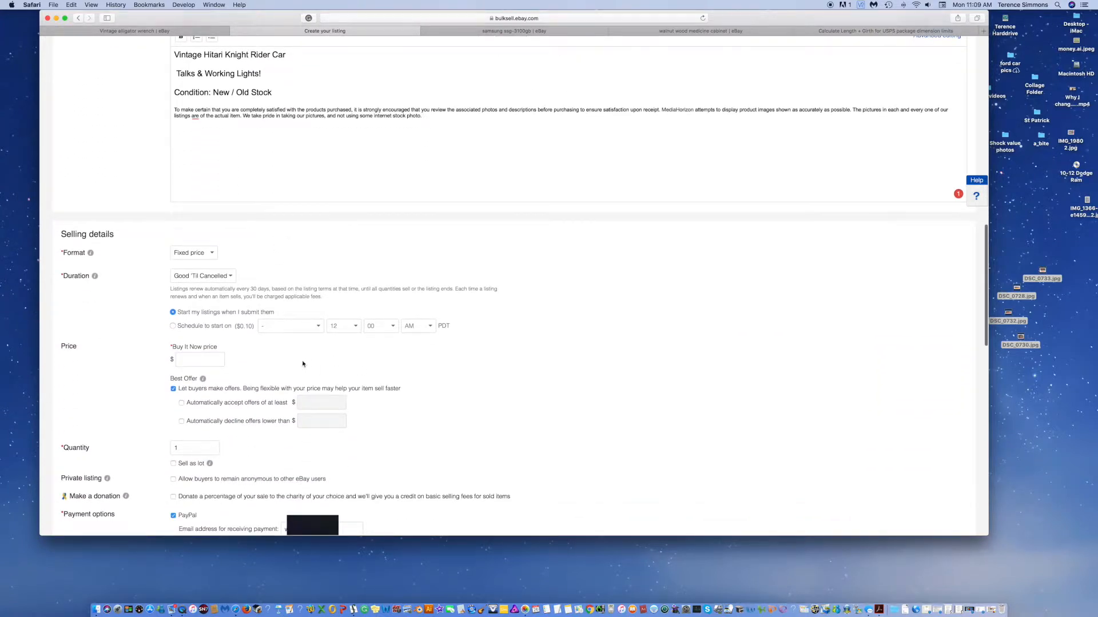
{"action": "left_click", "coordinate": [218, 362]}
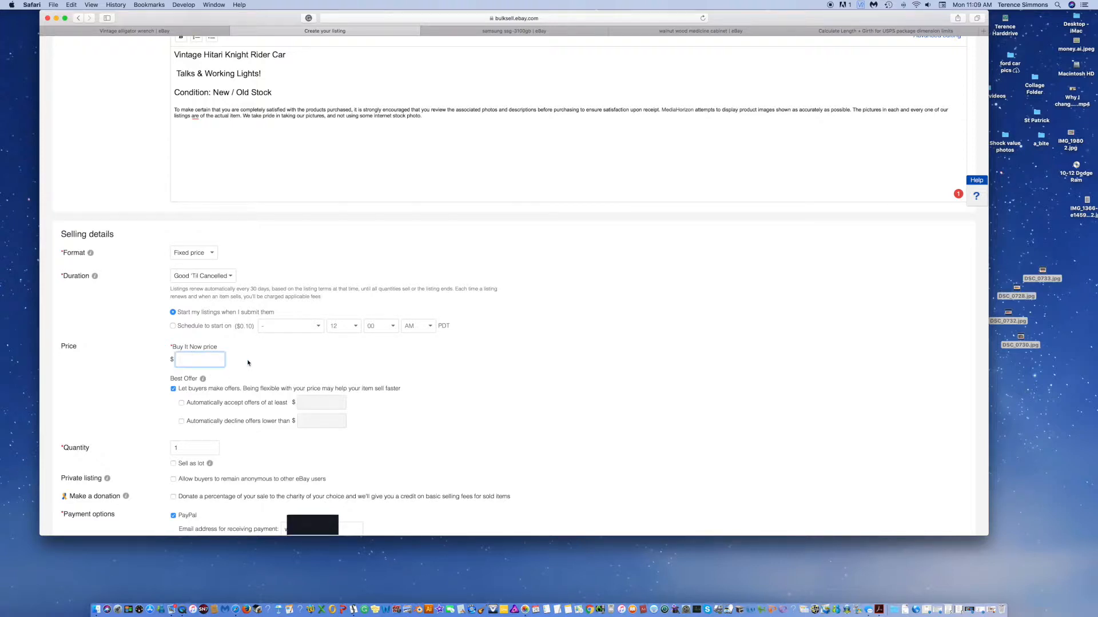
{"action": "type", "text": "79.95"}
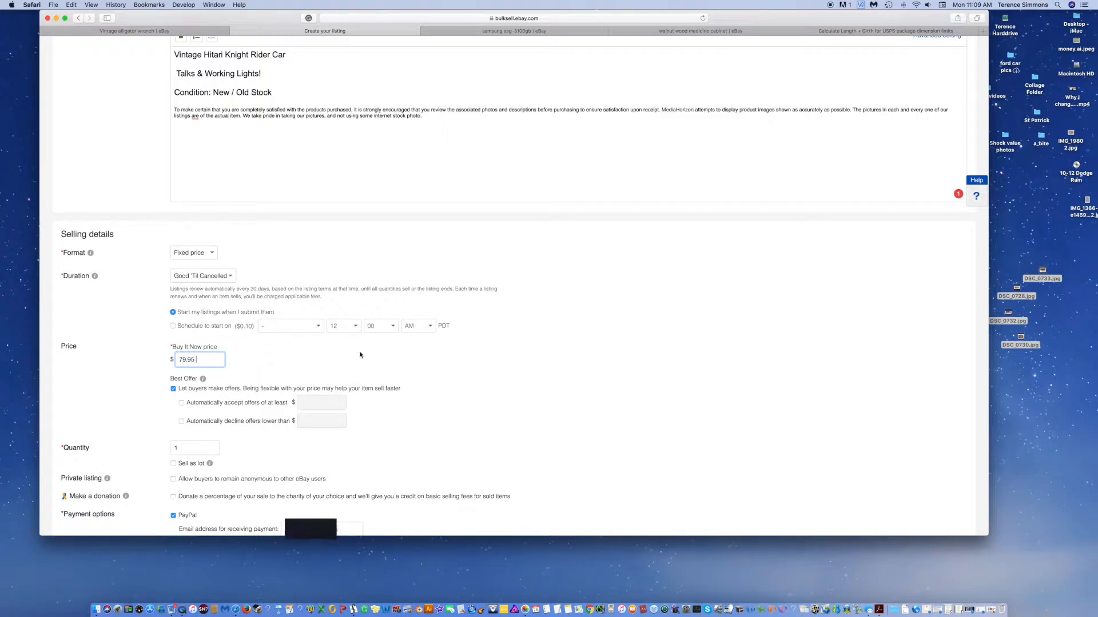
{"action": "scroll", "coordinate": [363, 355], "scroll_direction": "down", "scroll_amount": 4}
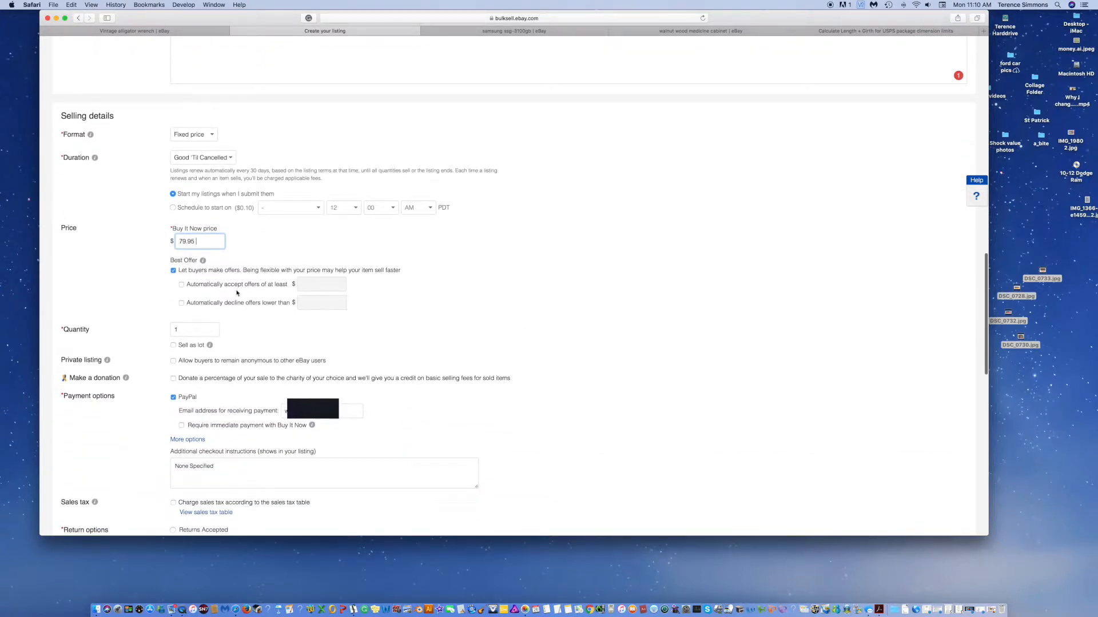
{"action": "left_click", "coordinate": [194, 294]}
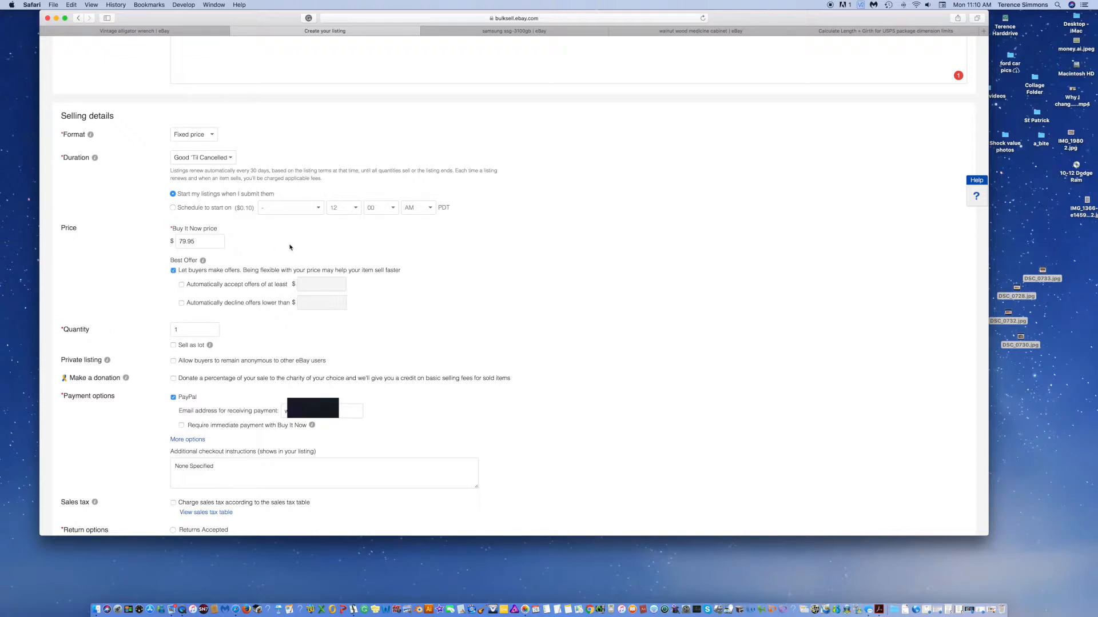
- Review the quantity, payment, sales tax and return options in the selling details
{"action": "scroll", "coordinate": [274, 240], "scroll_direction": "down", "scroll_amount": 5}
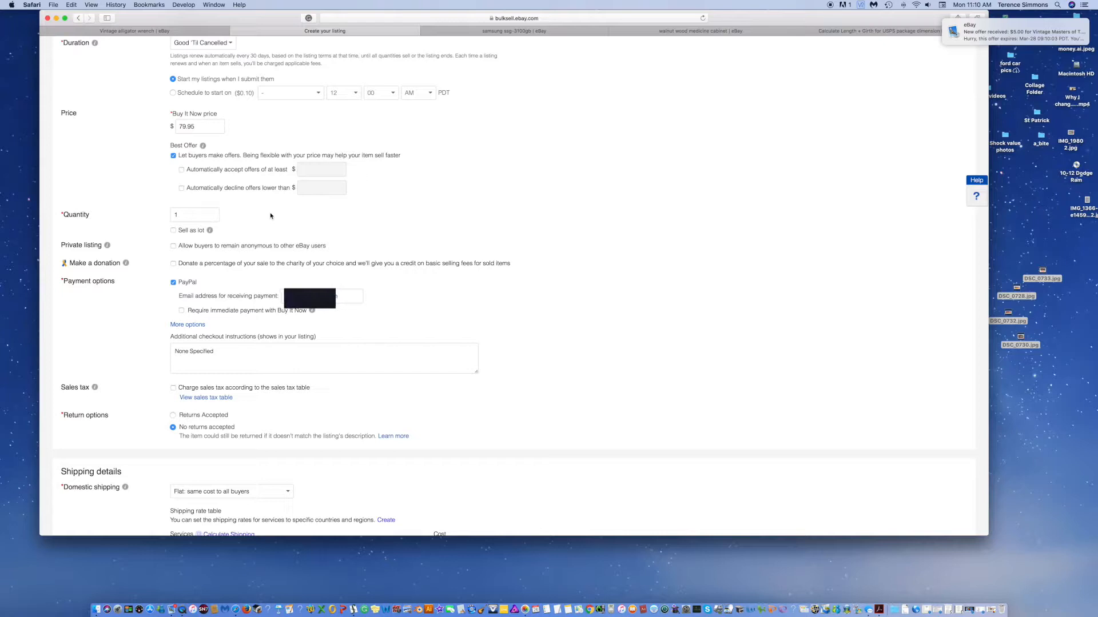
{"action": "scroll", "coordinate": [187, 250], "scroll_direction": "down", "scroll_amount": 2}
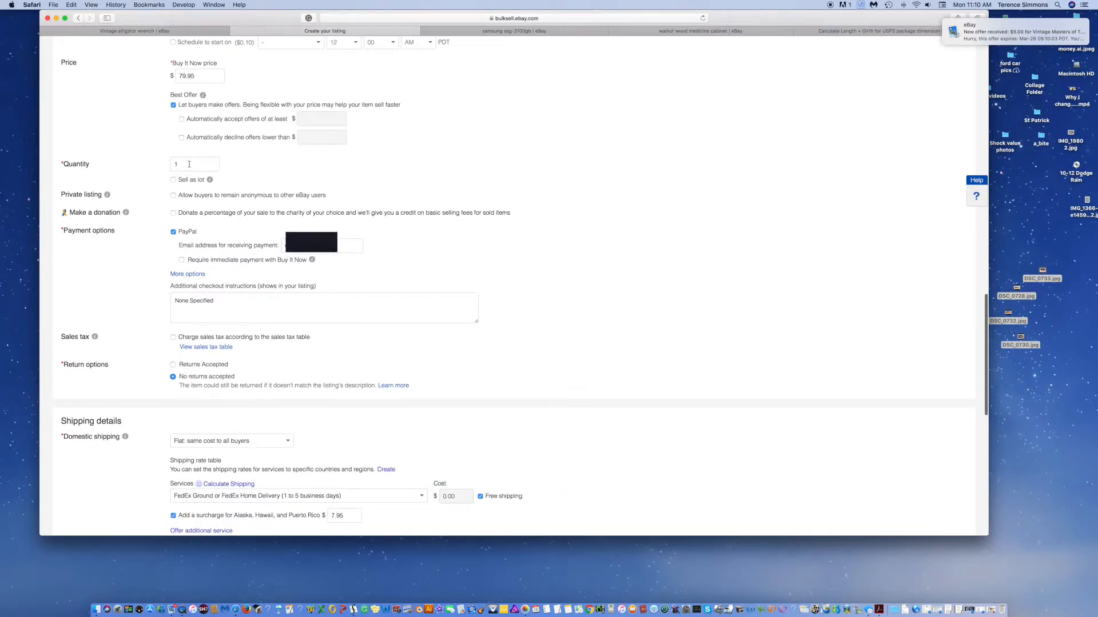
{"action": "scroll", "coordinate": [222, 182], "scroll_direction": "down", "scroll_amount": 1}
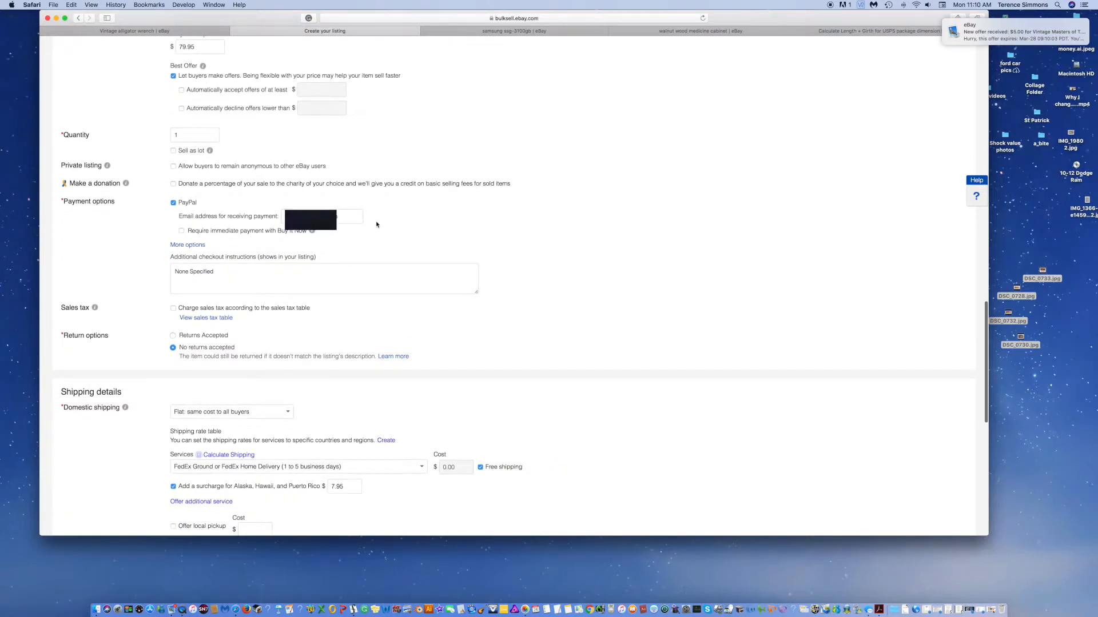
{"action": "left_click", "coordinate": [341, 215]}
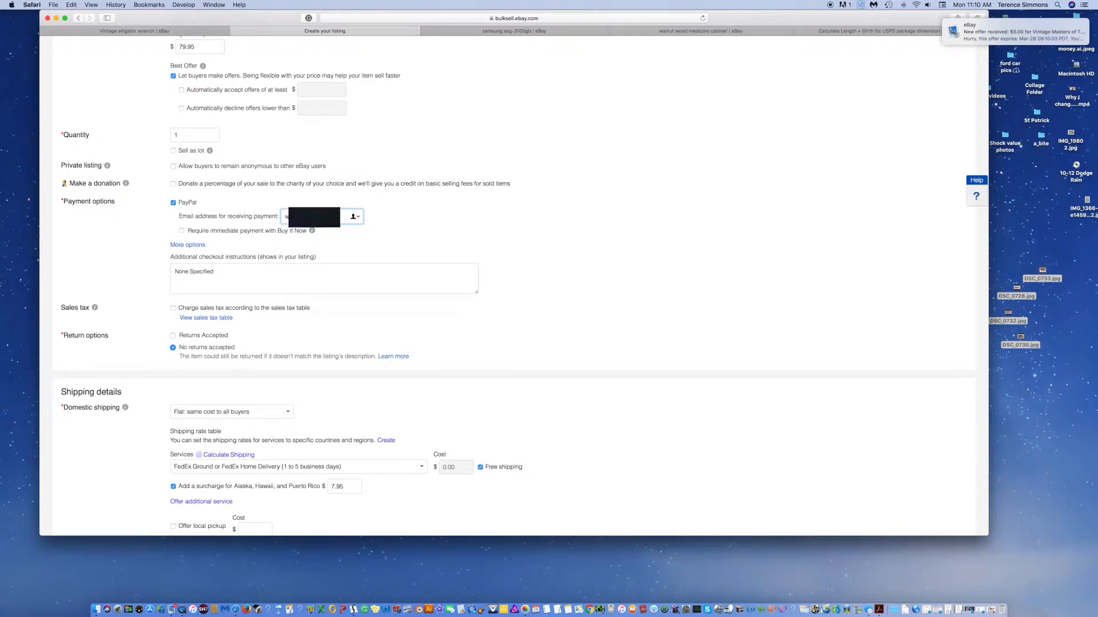
{"action": "left_click", "coordinate": [426, 222]}
{"action": "scroll", "coordinate": [425, 222], "scroll_direction": "down", "scroll_amount": 5}
{"action": "scroll", "coordinate": [368, 166], "scroll_direction": "down", "scroll_amount": 1}
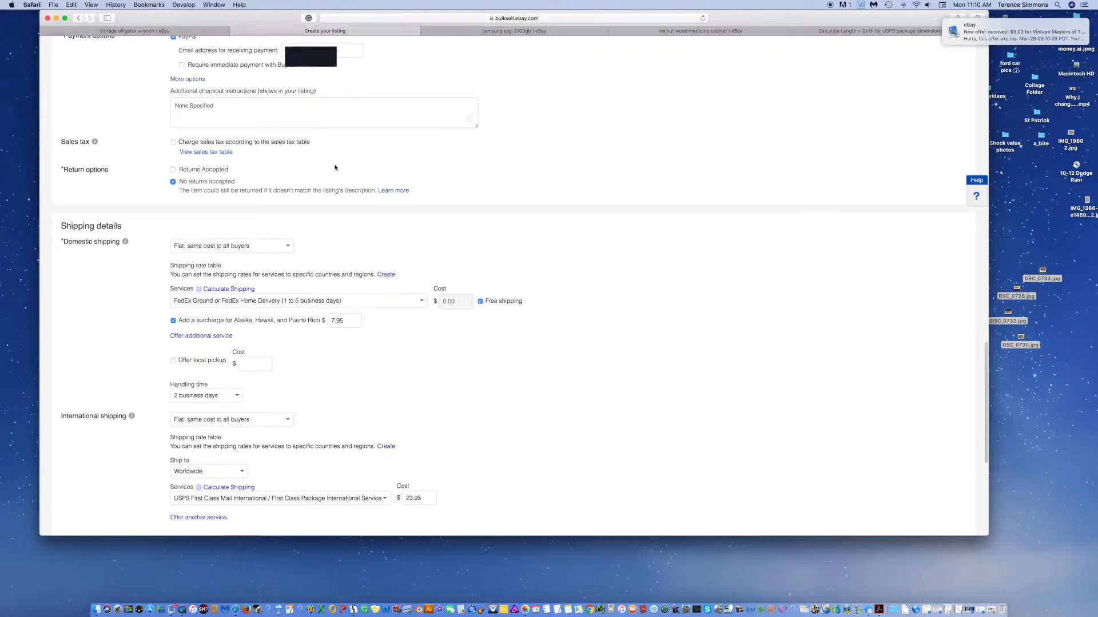
{"action": "scroll", "coordinate": [137, 133], "scroll_direction": "down", "scroll_amount": 1}
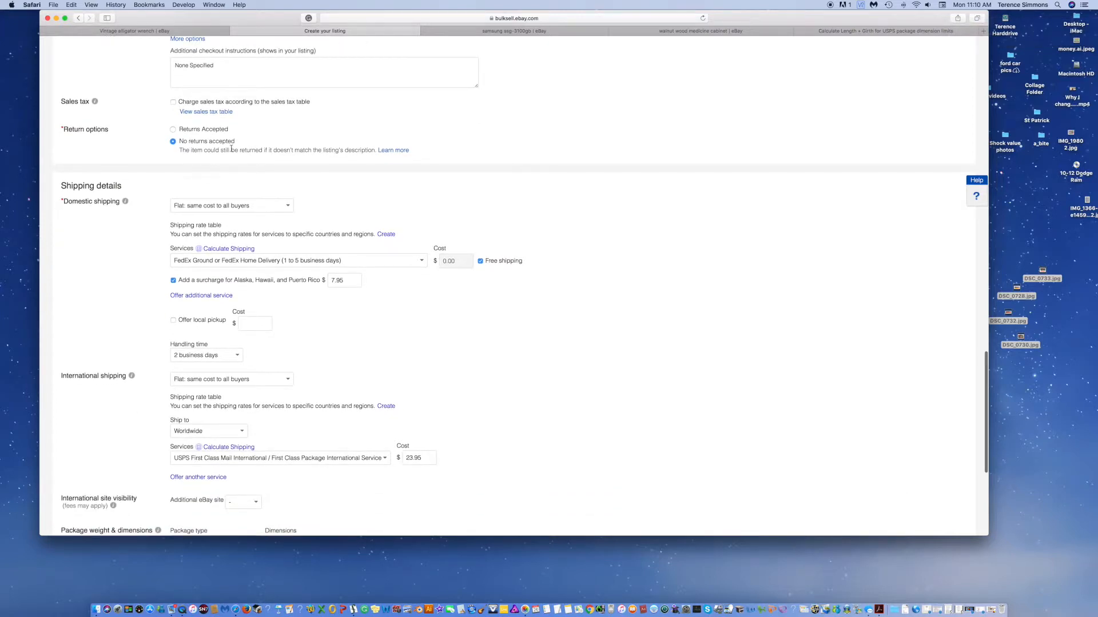
{"action": "scroll", "coordinate": [231, 149], "scroll_direction": "down", "scroll_amount": 1}
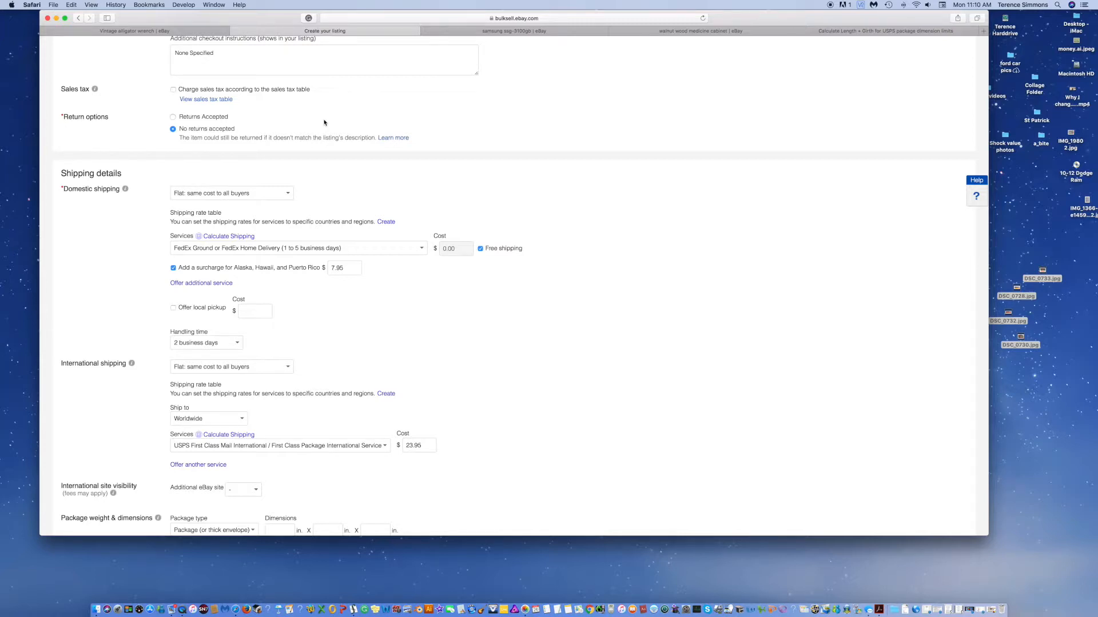
- Try USPS Priority Mail as the domestic shipping service and restore FedEx Ground or FedEx Home Delivery
{"action": "scroll", "coordinate": [292, 114], "scroll_direction": "down", "scroll_amount": 2}
{"action": "scroll", "coordinate": [311, 106], "scroll_direction": "down", "scroll_amount": 1}
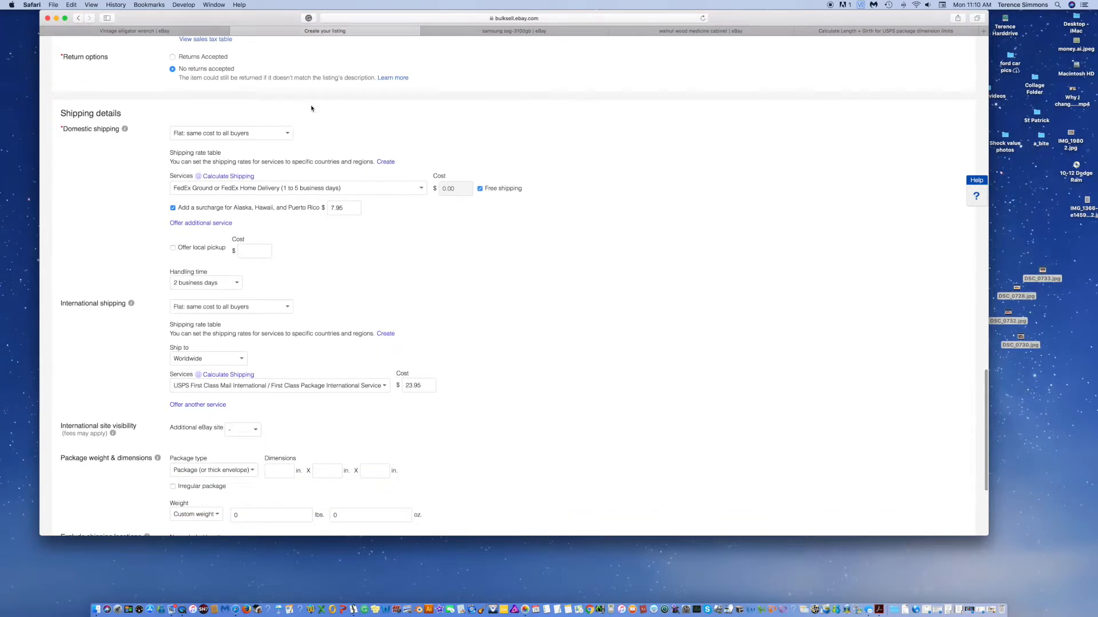
{"action": "left_click", "coordinate": [415, 191]}
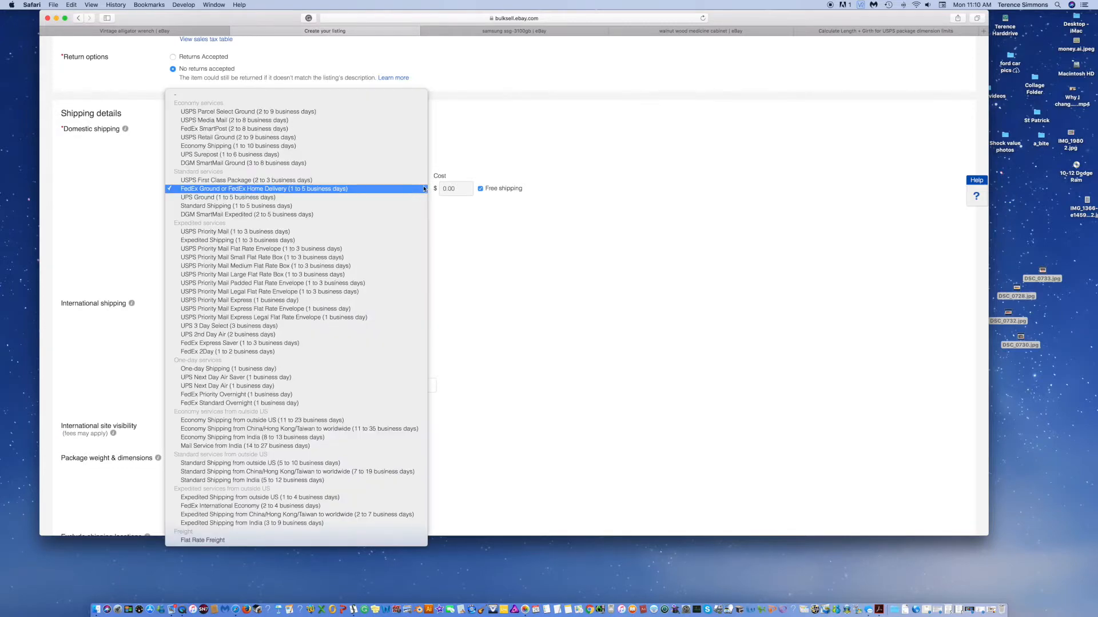
{"action": "left_click", "coordinate": [414, 190]}
{"action": "left_click", "coordinate": [414, 190]}
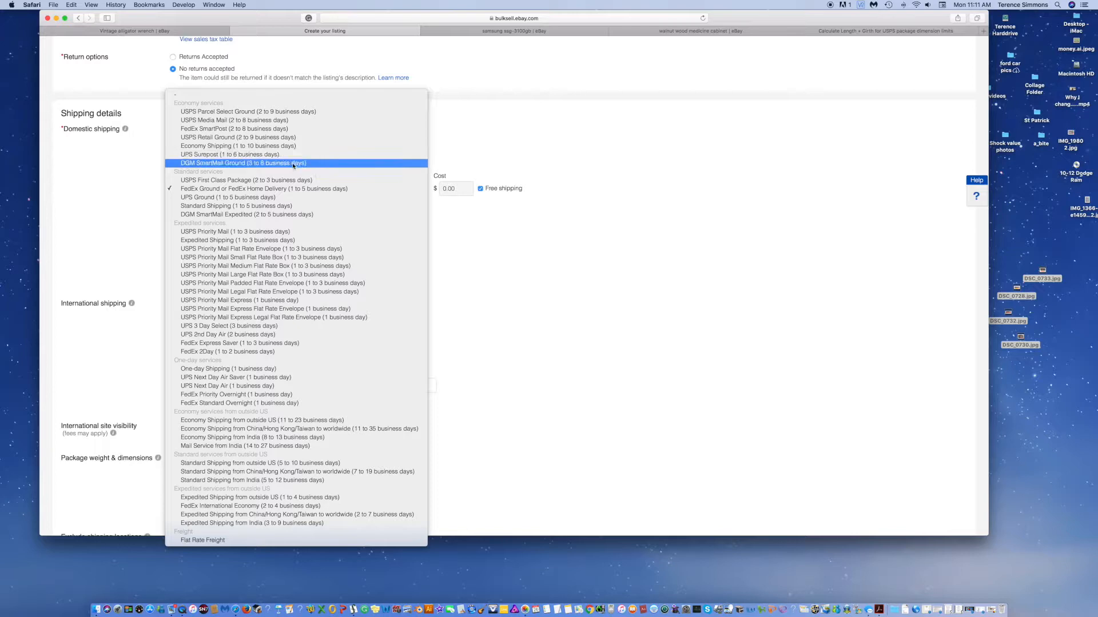
{"action": "left_click", "coordinate": [278, 234]}
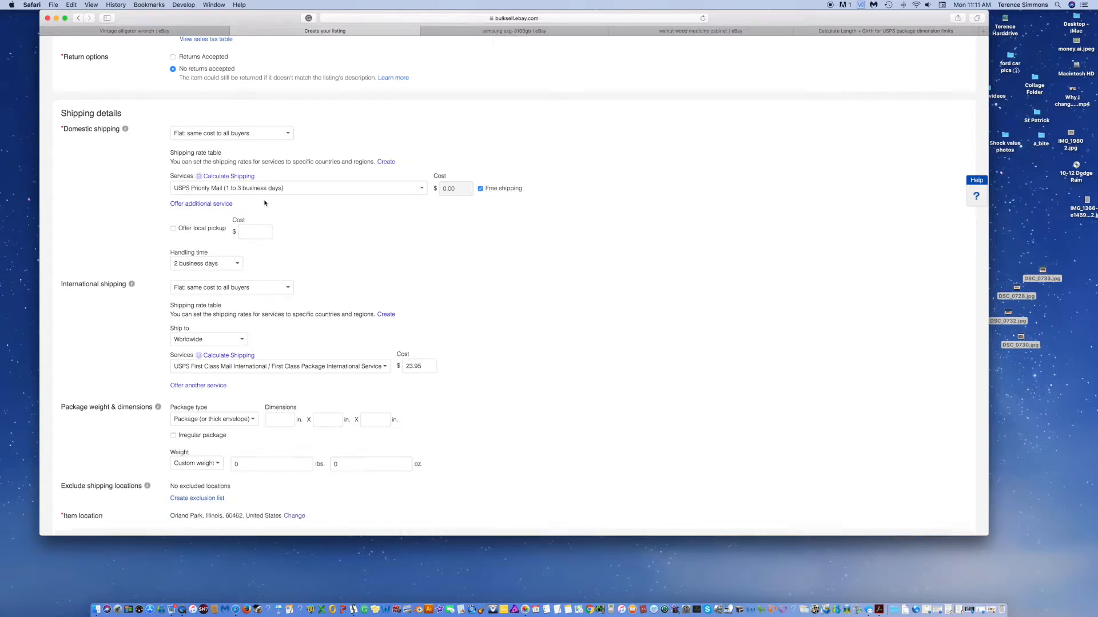
{"action": "left_click", "coordinate": [406, 189]}
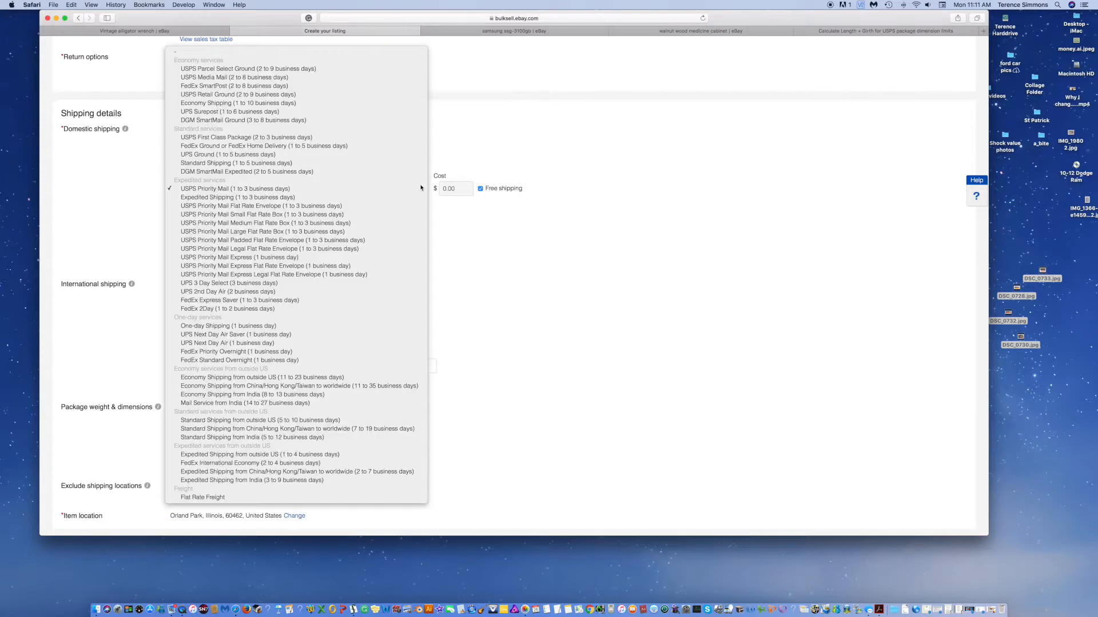
{"action": "left_click", "coordinate": [281, 148]}
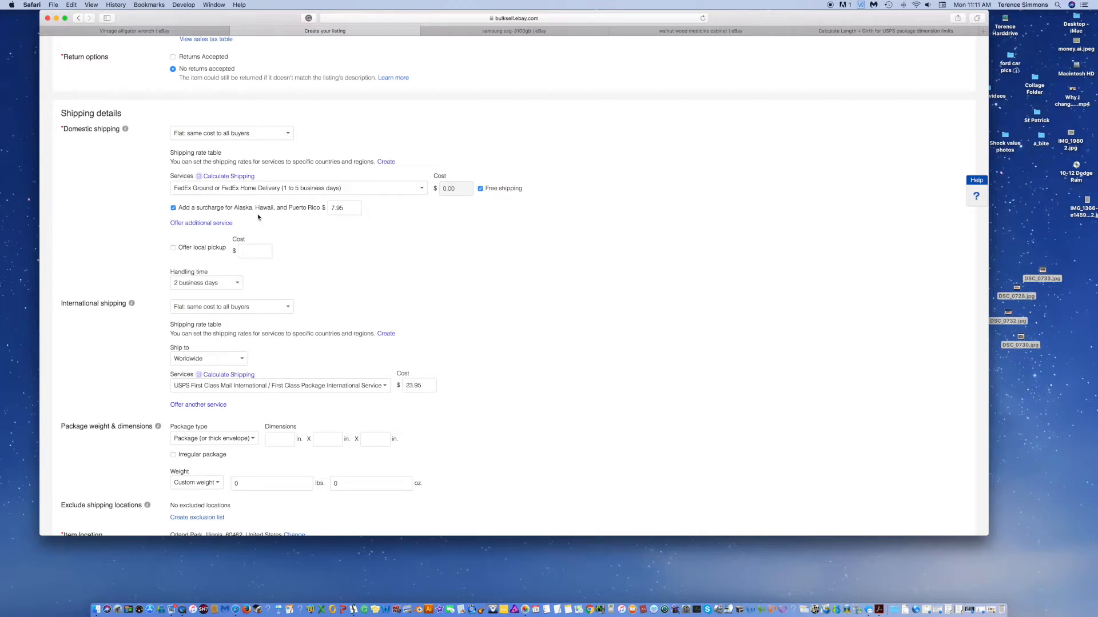
- Set the domestic shipping surcharge for Alaska, Hawaii, and Puerto Rico to 12.95
{"action": "left_click", "coordinate": [333, 208]}
{"action": "key", "text": "BackSpace"}
{"action": "type", "text": "12"}
{"action": "left_click", "coordinate": [455, 217]}
{"action": "left_click", "coordinate": [348, 208]}
{"action": "double_click", "coordinate": [348, 208]}
- Check the available handling times and keep 2 business days selected
{"action": "scroll", "coordinate": [278, 220], "scroll_direction": "down", "scroll_amount": 3}
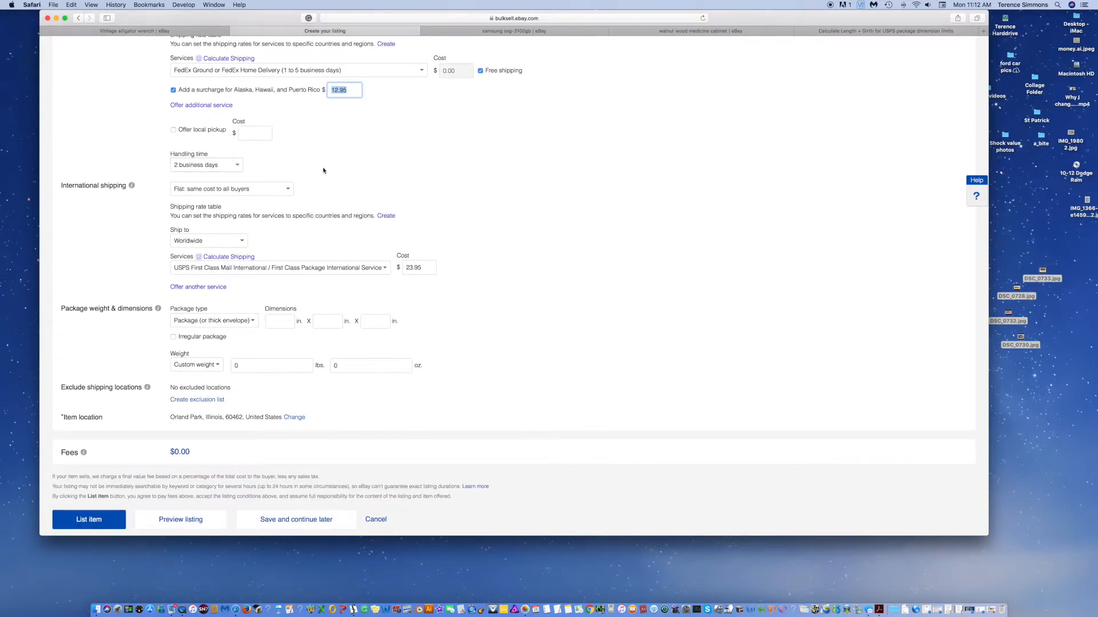
{"action": "scroll", "coordinate": [323, 171], "scroll_direction": "up", "scroll_amount": 1}
{"action": "left_click", "coordinate": [226, 229]}
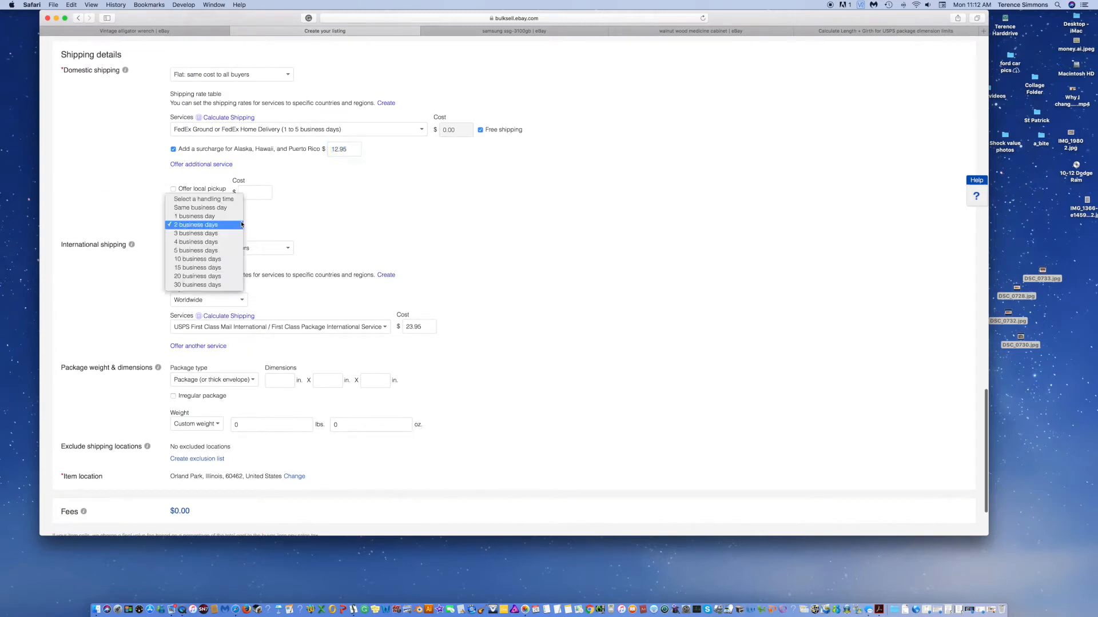
{"action": "left_click", "coordinate": [216, 227]}
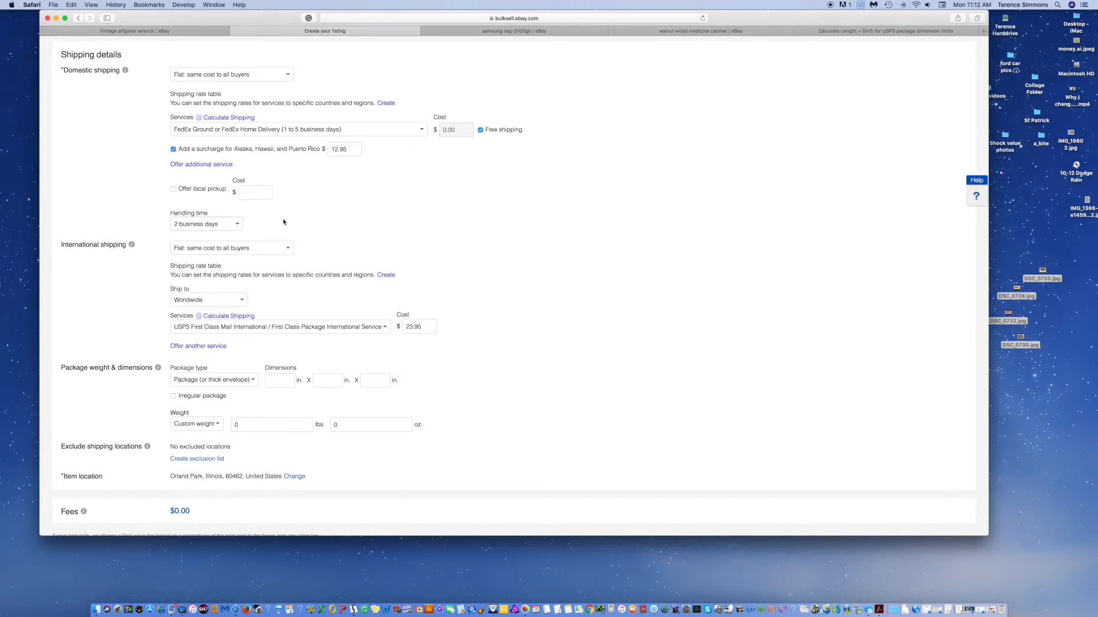
- Set the international shipping service to USPS Priority Mail International with a cost of 79.95
{"action": "scroll", "coordinate": [308, 224], "scroll_direction": "down", "scroll_amount": 3}
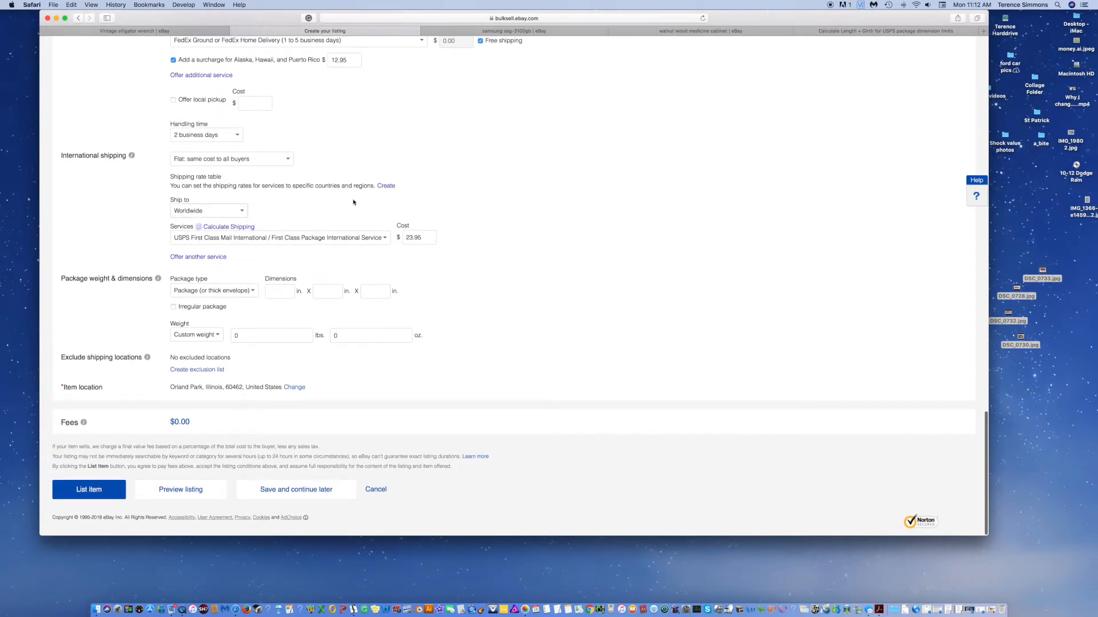
{"action": "left_click", "coordinate": [380, 242]}
{"action": "left_click", "coordinate": [305, 244]}
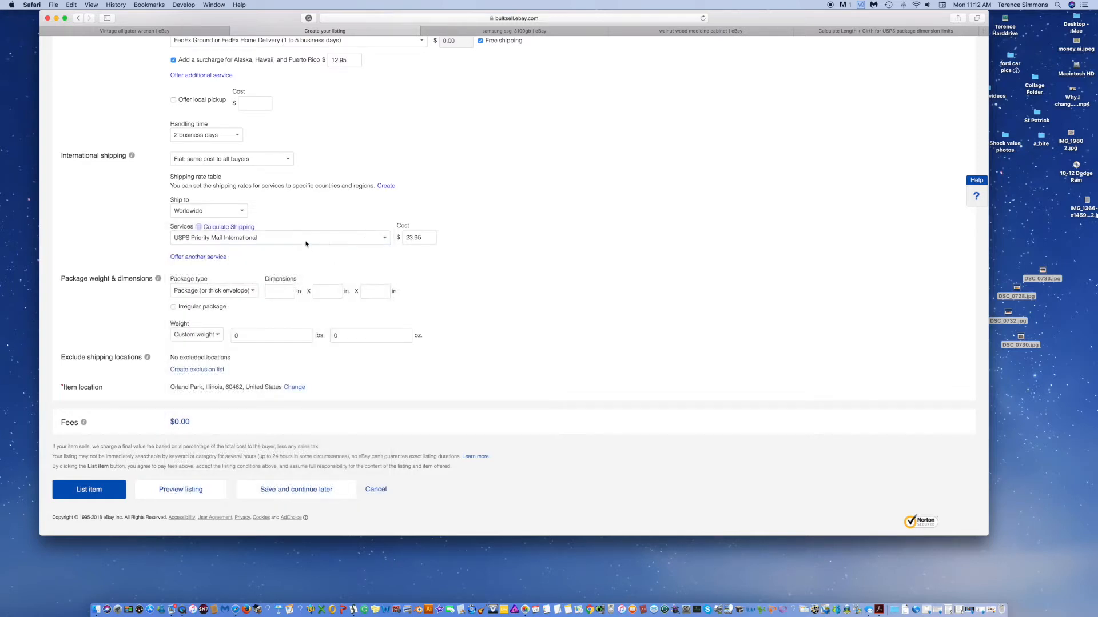
{"action": "left_click", "coordinate": [412, 236]}
{"action": "key", "text": "BackSpace"}
{"action": "key", "text": "BackSpace"}
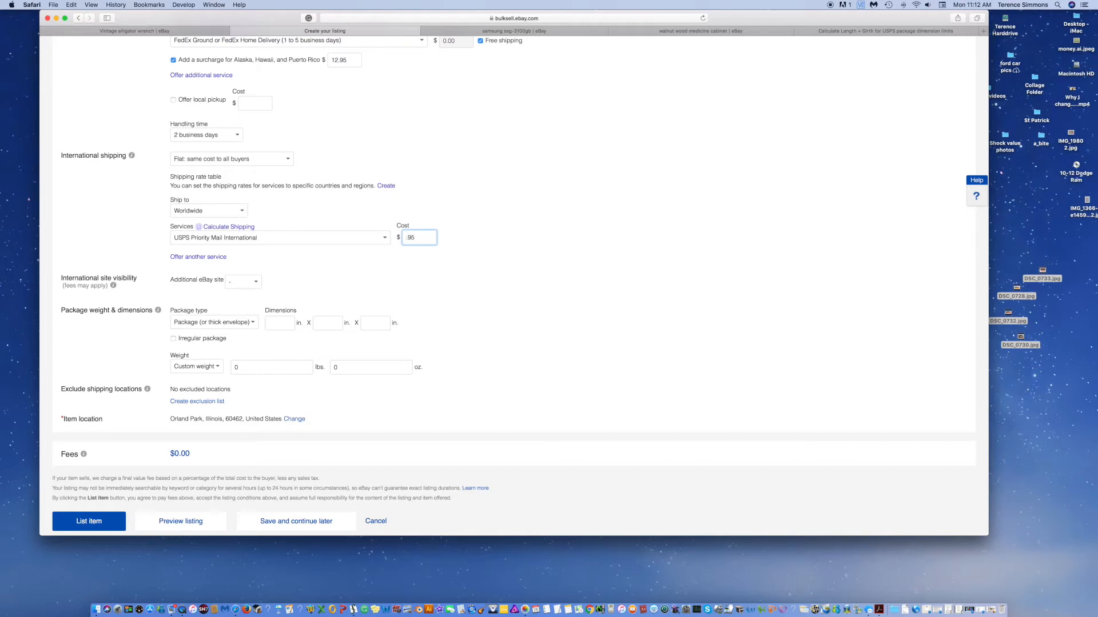
{"action": "type", "text": "79"}
{"action": "left_click", "coordinate": [459, 207]}
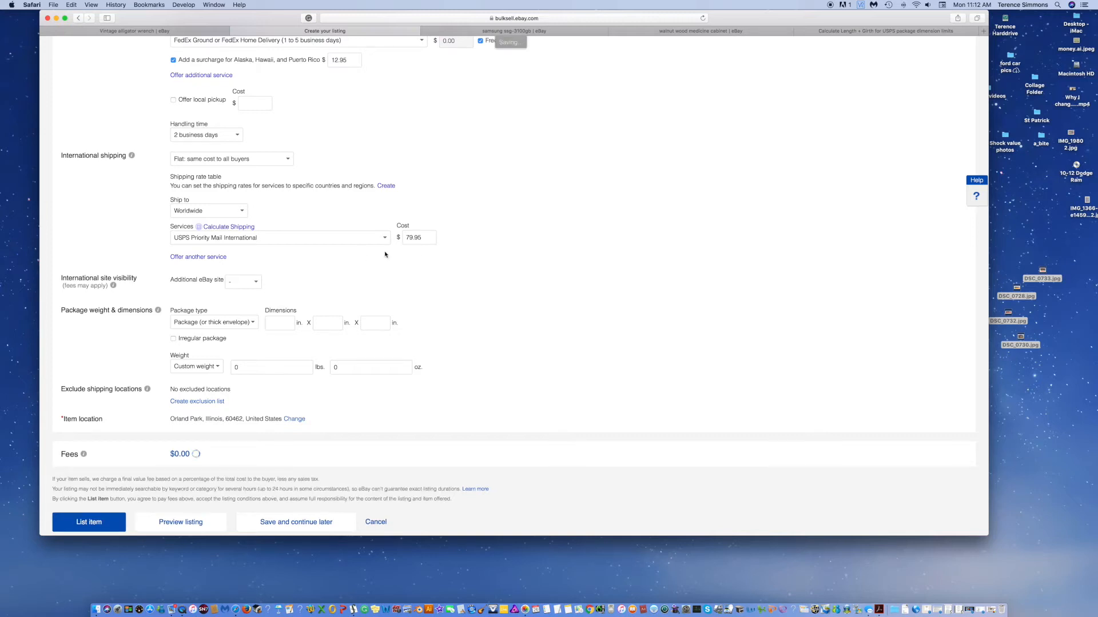
- Review the remaining shipping settings, including international site visibility, package weight and dimensions, excluded locations and fees
{"action": "scroll", "coordinate": [385, 255], "scroll_direction": "down", "scroll_amount": 1}
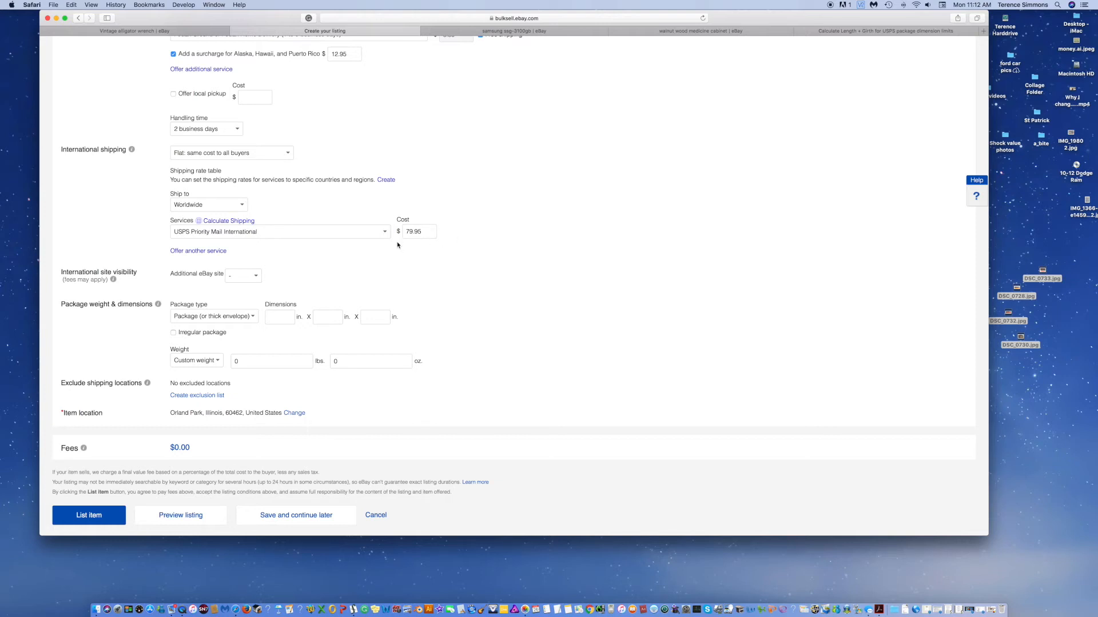
{"action": "scroll", "coordinate": [301, 222], "scroll_direction": "down", "scroll_amount": 2}
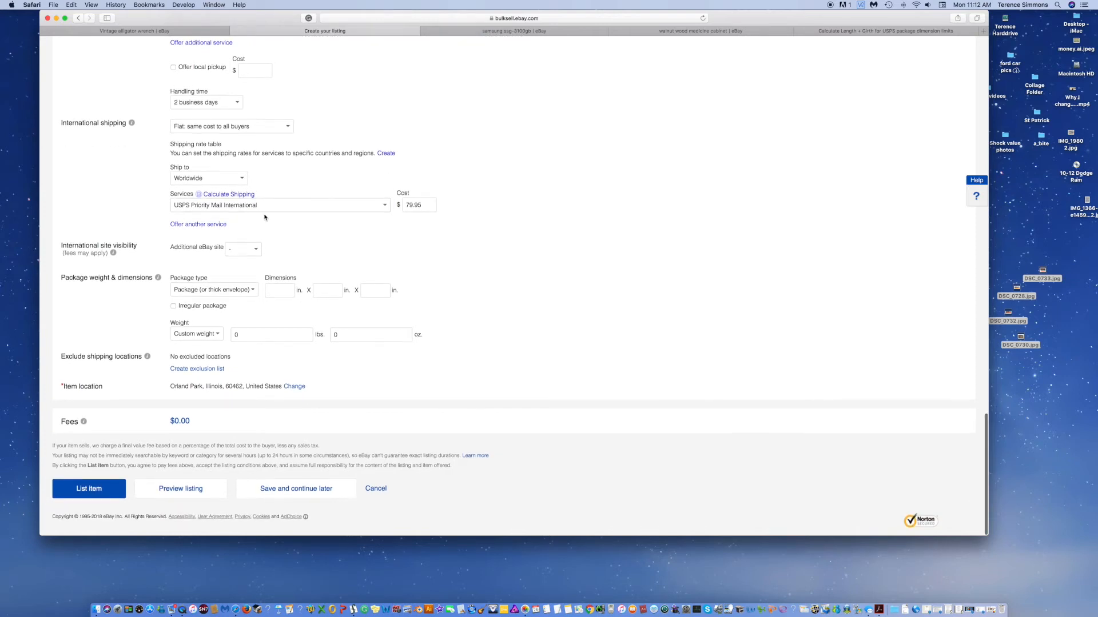
{"action": "left_click_drag", "start_coordinate": [302, 221], "coordinate": [470, 391]}
{"action": "left_click", "coordinate": [571, 299]}
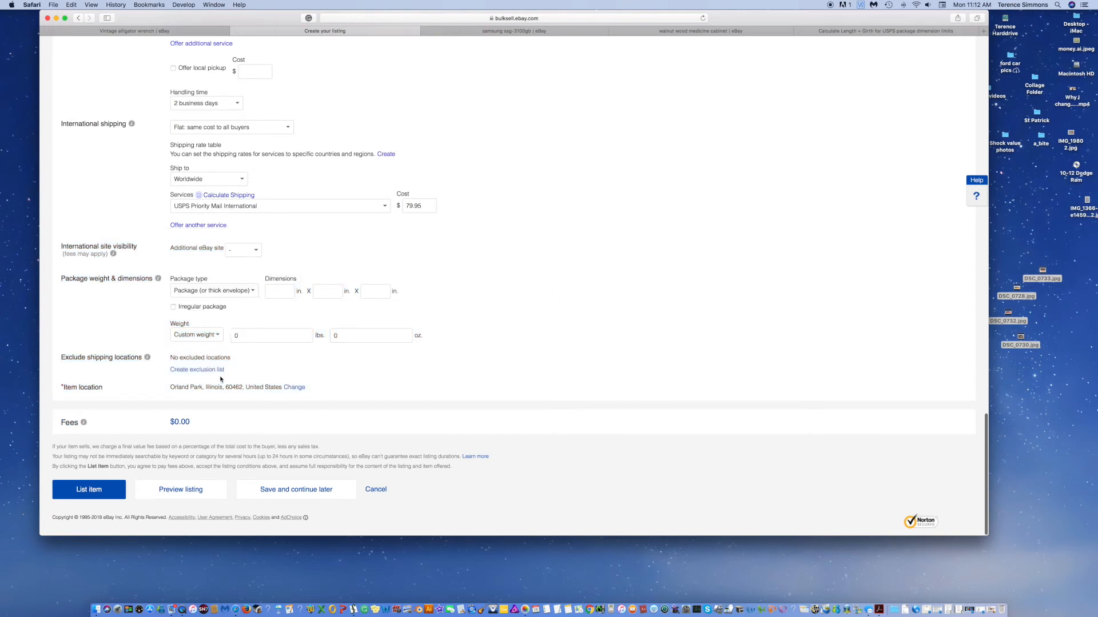
{"action": "scroll", "coordinate": [427, 387], "scroll_direction": "up", "scroll_amount": 2}
{"action": "left_click_drag", "start_coordinate": [142, 277], "coordinate": [509, 336]}
{"action": "left_click", "coordinate": [514, 345]}
{"action": "scroll", "coordinate": [515, 345], "scroll_direction": "down", "scroll_amount": 2}
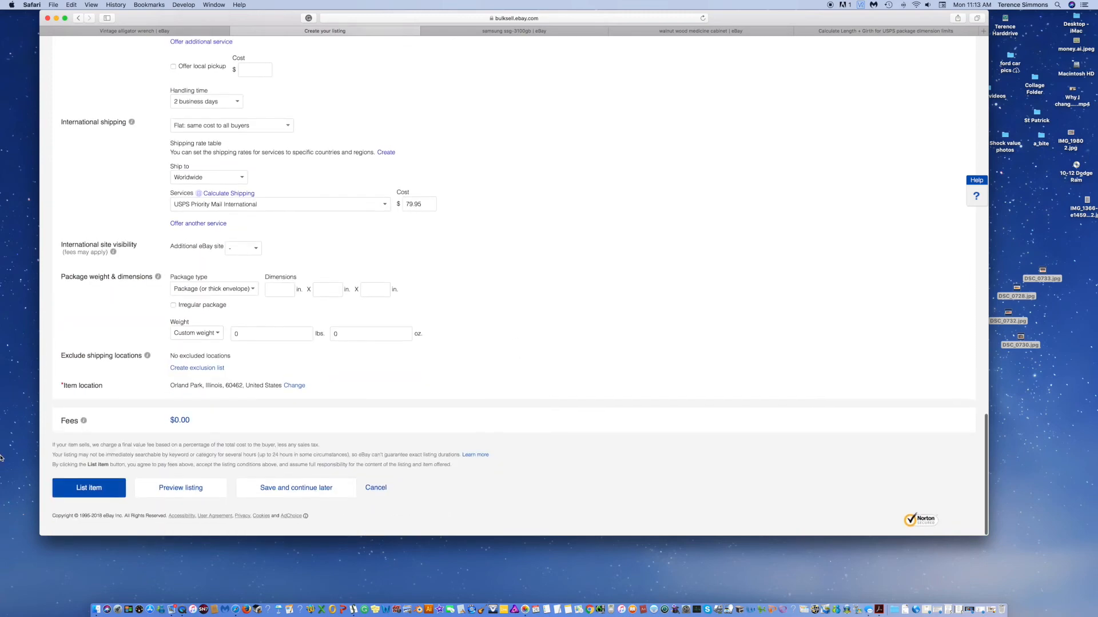